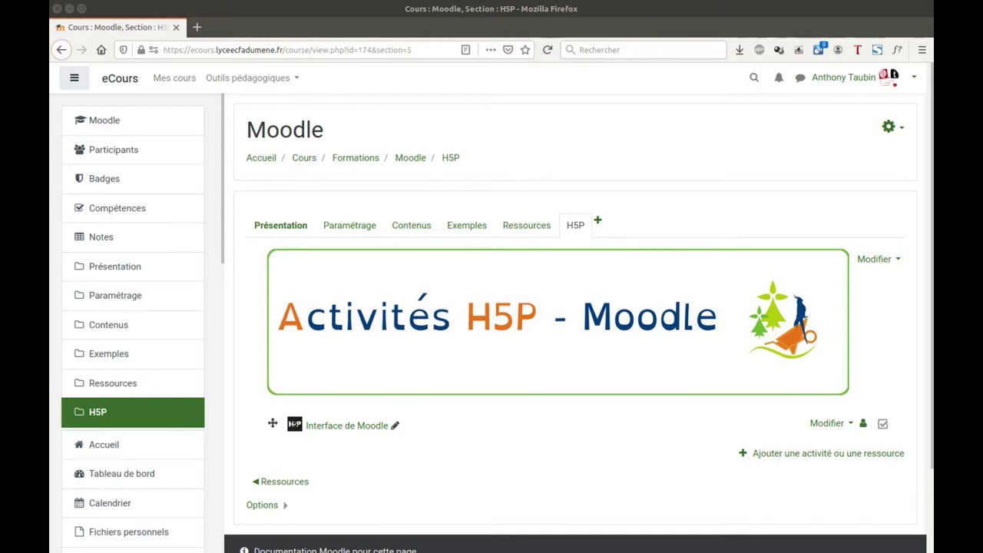
key("alt+Tab")
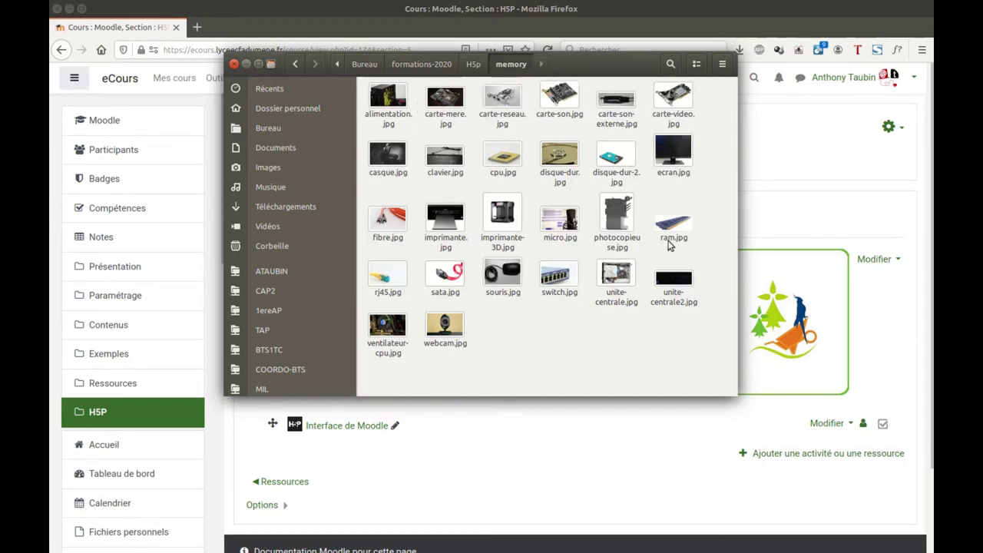
left_click(246, 65)
left_click(754, 78)
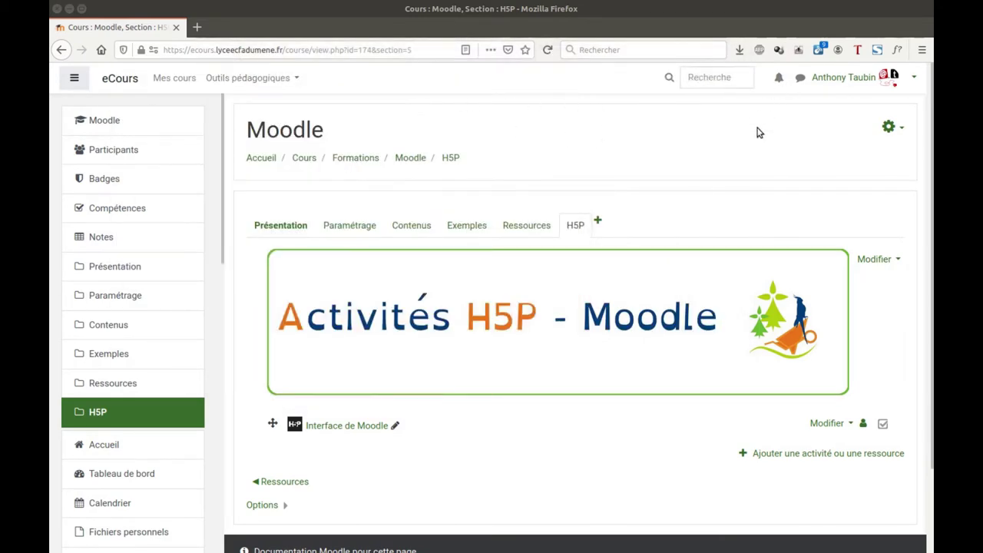
left_click(889, 126)
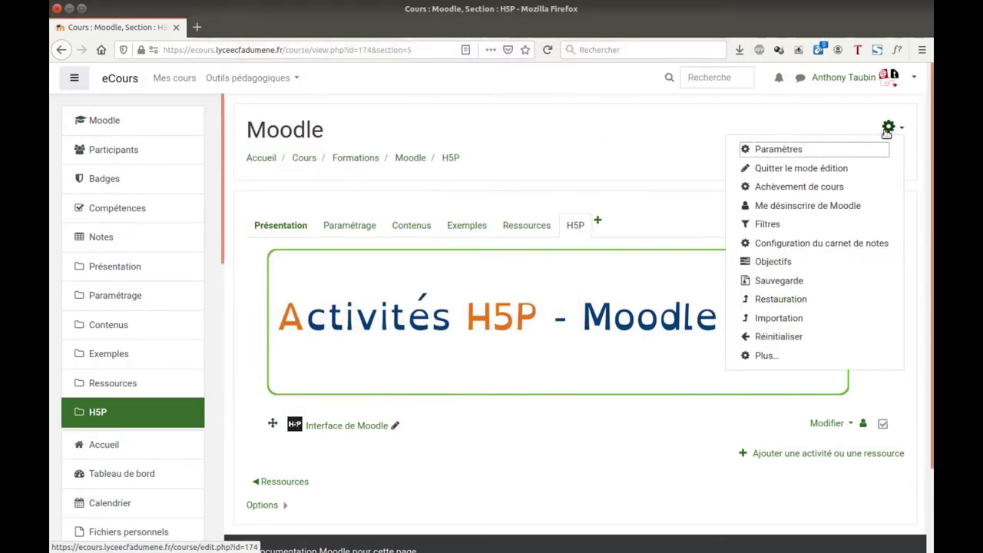
left_click(702, 134)
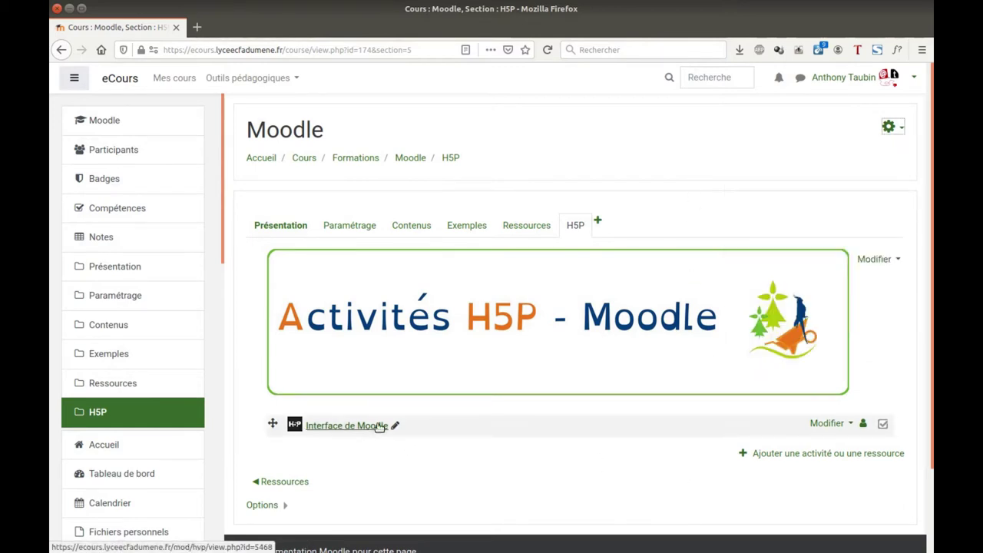
Add a new Contenu interactif activity to the H5P section of the Moodle course.
left_click(813, 453)
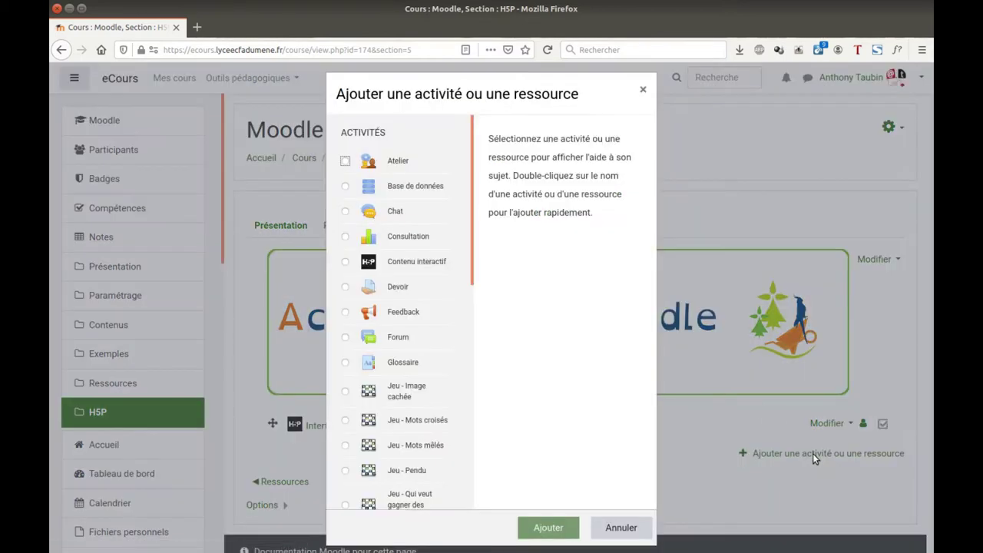
left_click(346, 262)
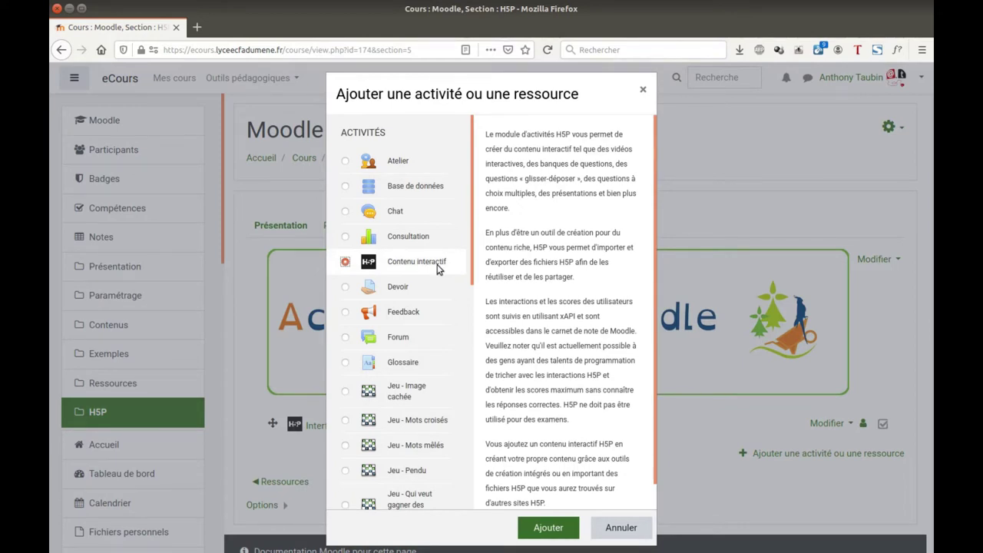
left_click(555, 529)
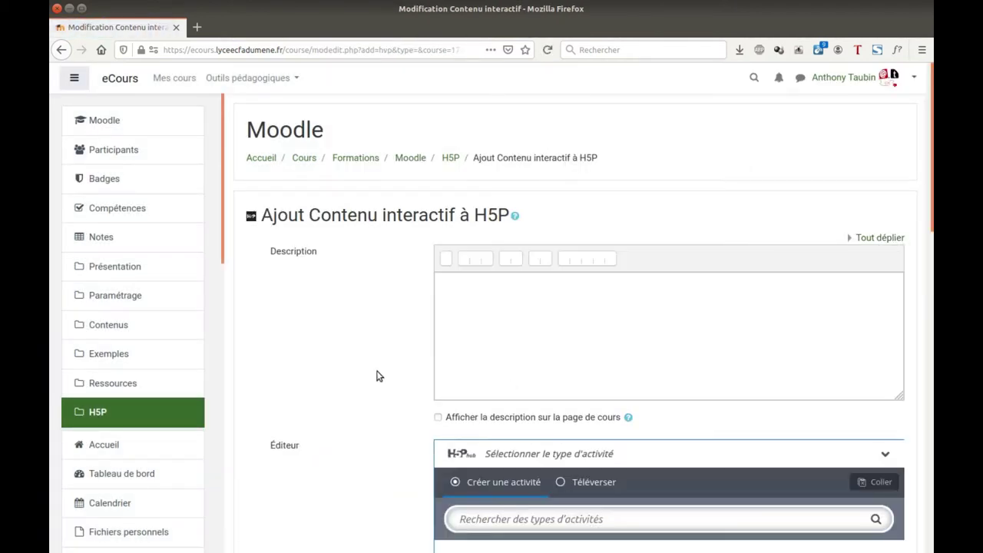
Choose Dialog Cards as the activity type for the interactive content after viewing its details.
scroll(376, 375, "down", 5)
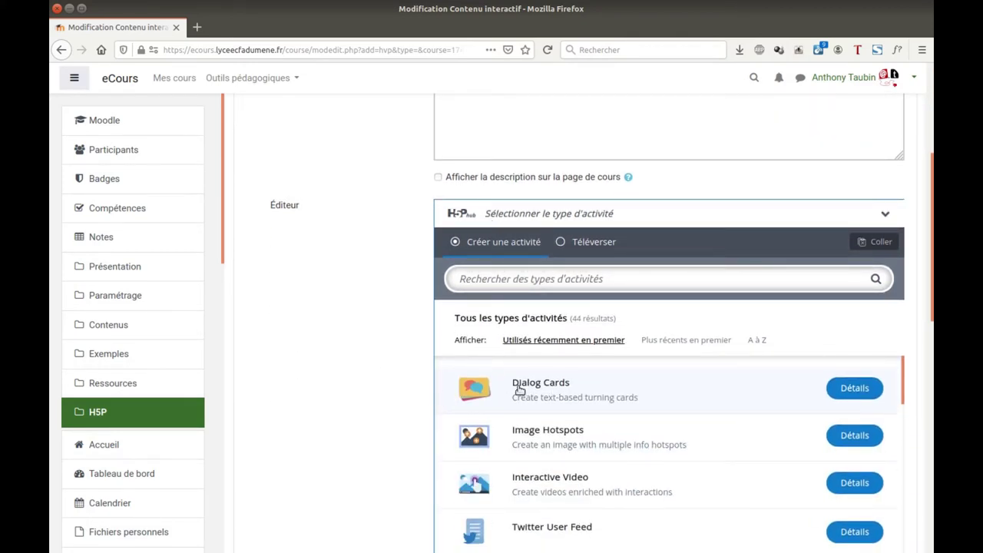
left_click(856, 390)
scroll(757, 356, "down", 1)
scroll(746, 368, "down", 1)
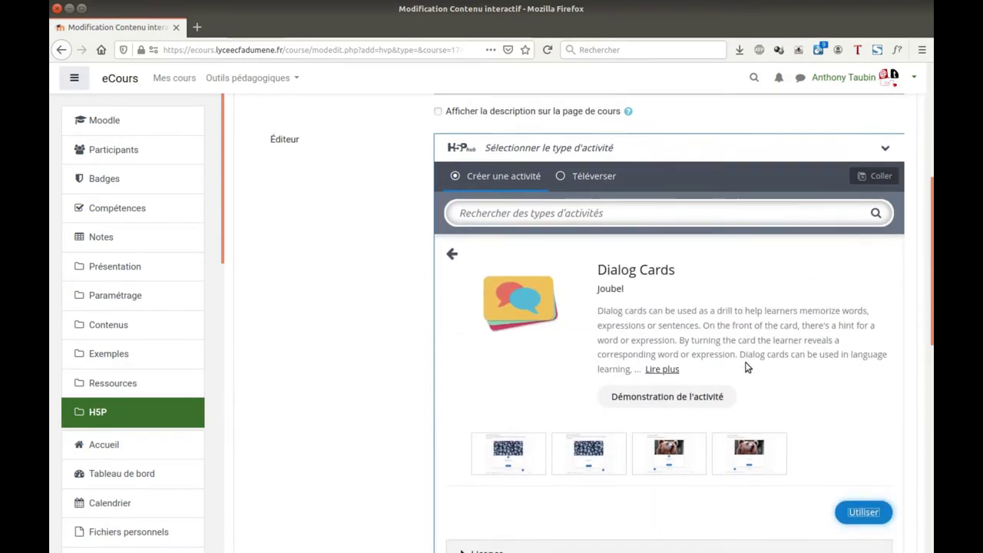
scroll(757, 399, "down", 2)
left_click(858, 438)
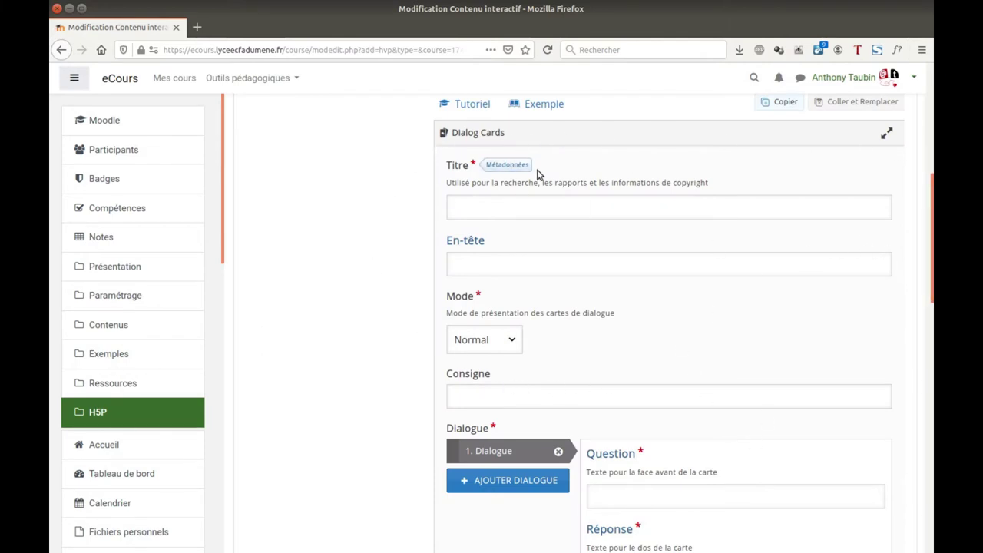
Expand the Dialog Cards editor to full screen and title the activity "Memory sur l'ordinateur".
left_click(888, 136)
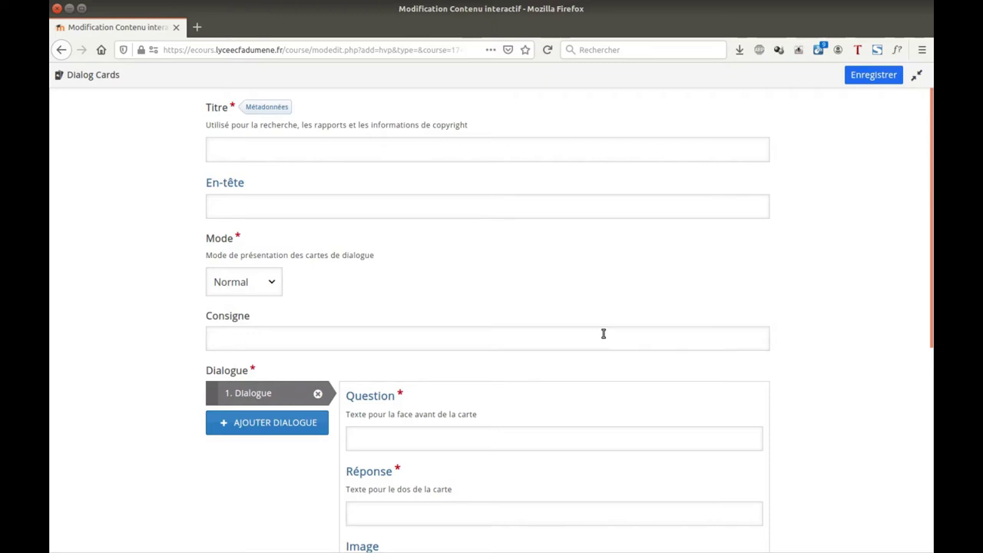
left_click(228, 149)
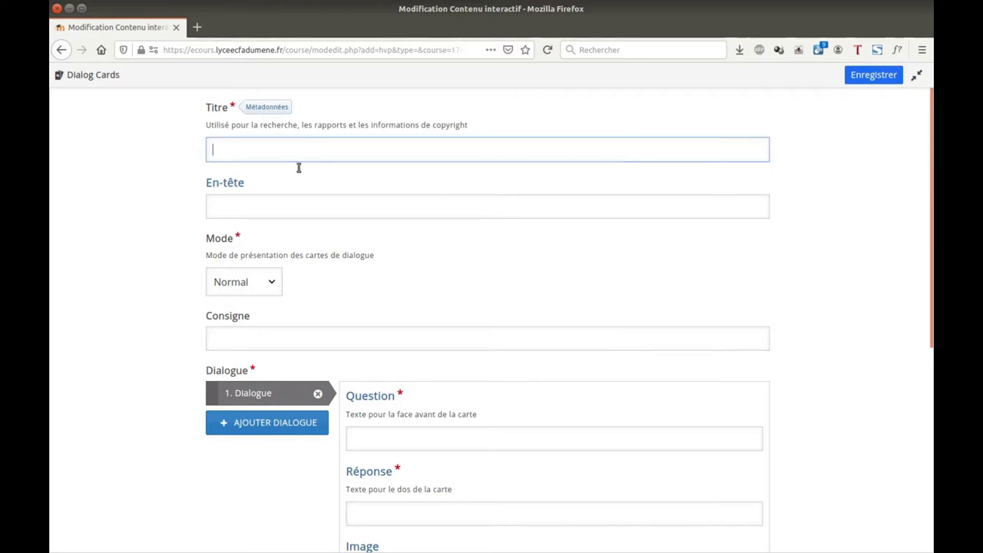
type("Memory sur l'ordinateur")
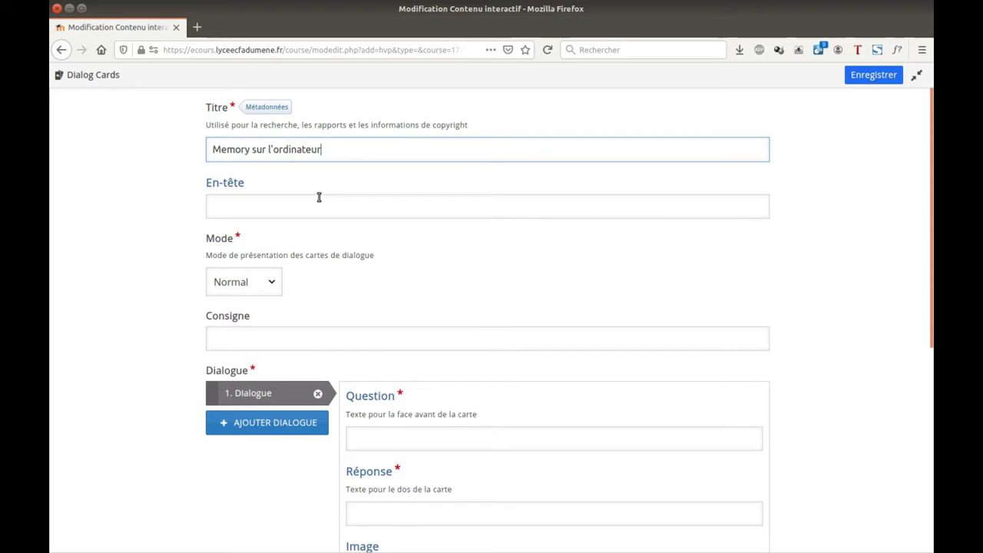
Enter the header "Découvrez les différents éléments constitutifs d'un PC et les principaux périphériques.".
left_click(319, 197)
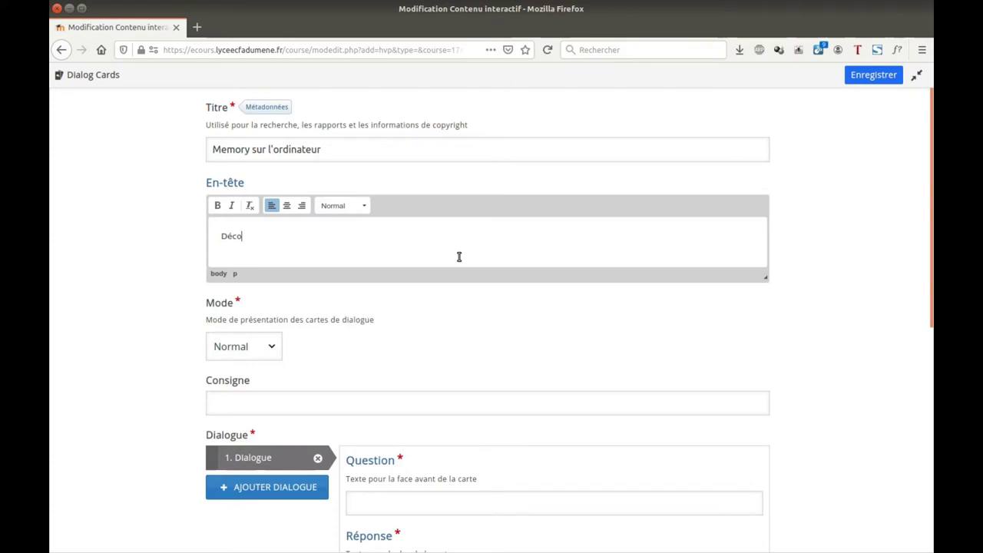
type("Découvrez les di")
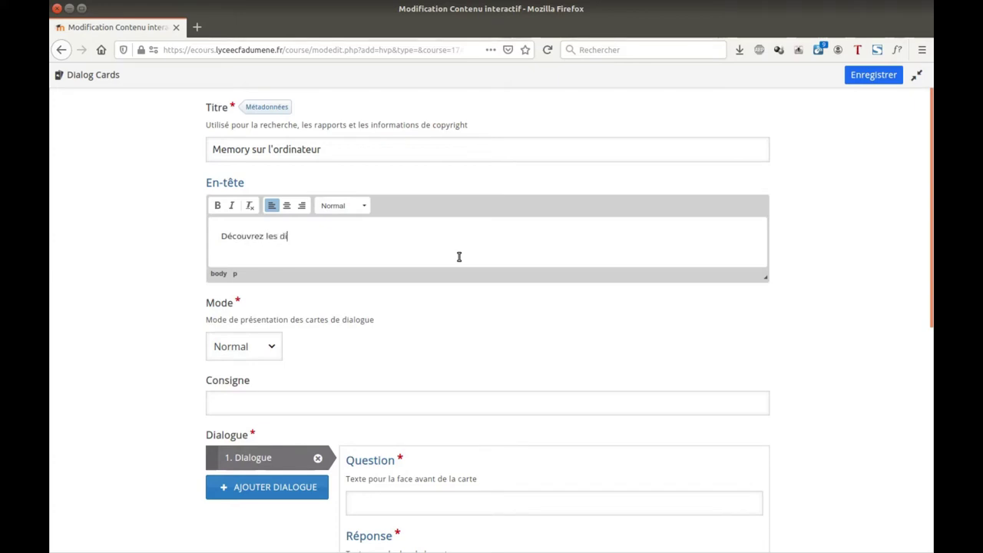
type("fférents")
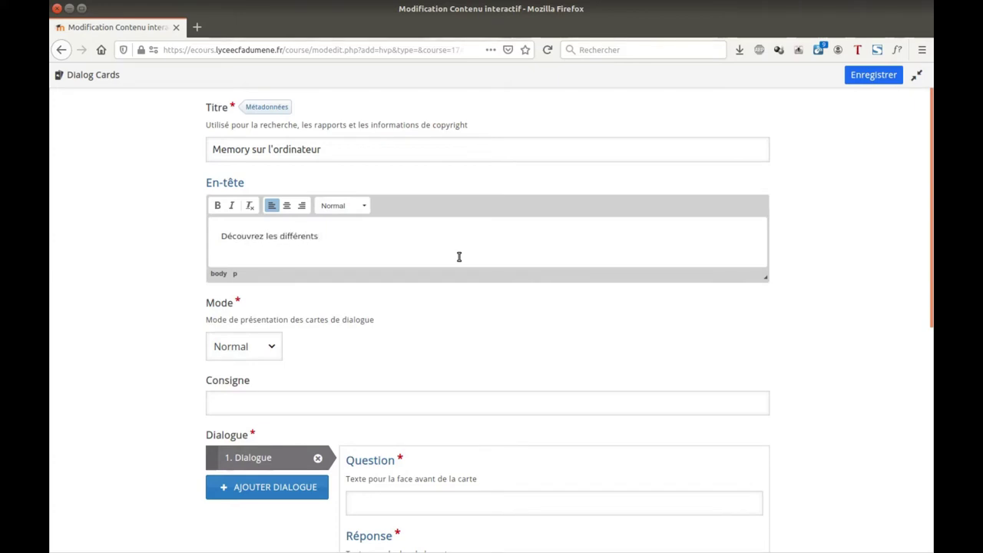
type(" éléments constitutifs d'e")
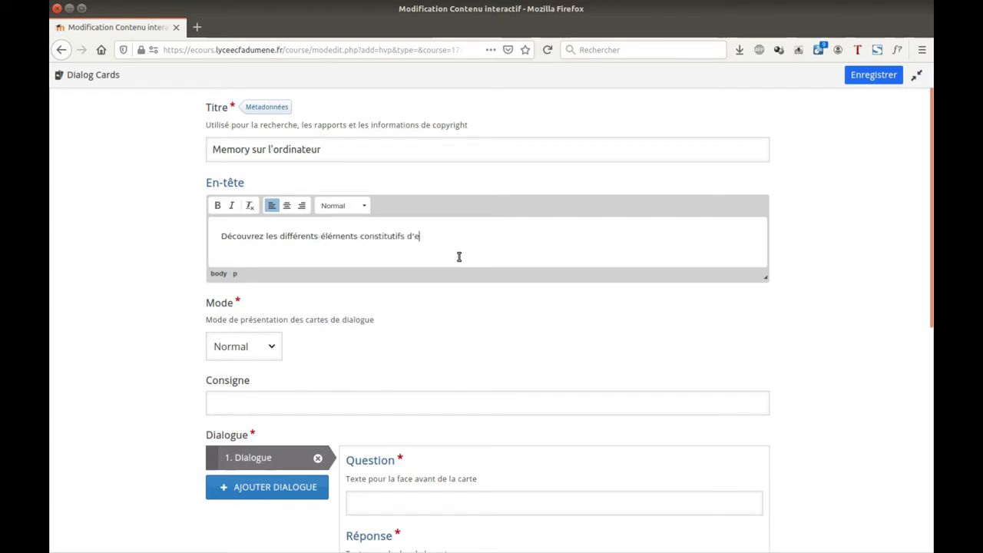
key("BackSpace")
type("un")
type(" PC et les pro")
type("ncipaux")
type(" péré")
type("phériq")
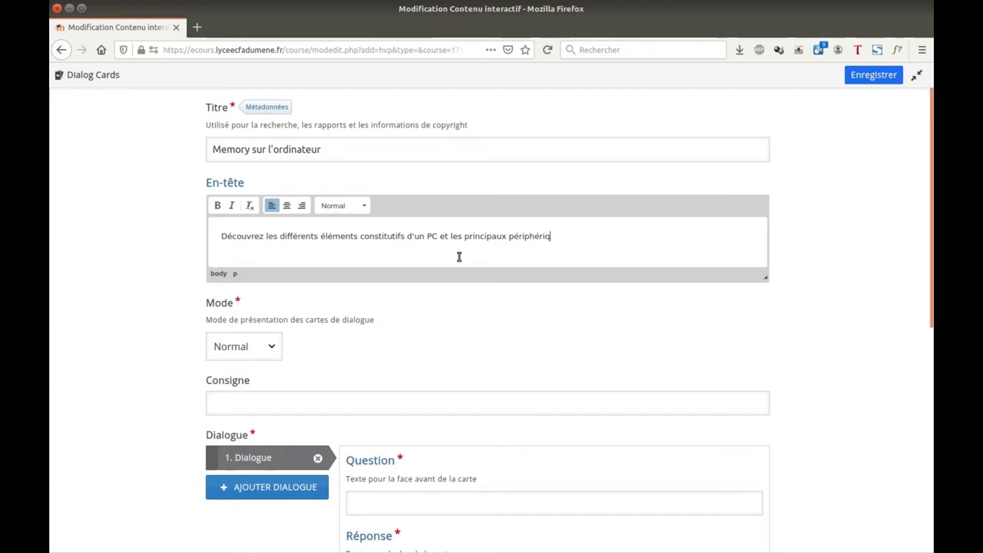
type("ues.")
Keep the Normal mode and enter the instruction "Dire si les différents éléments sont des périphériques ou des composants de l'ordinateur.".
left_click(269, 352)
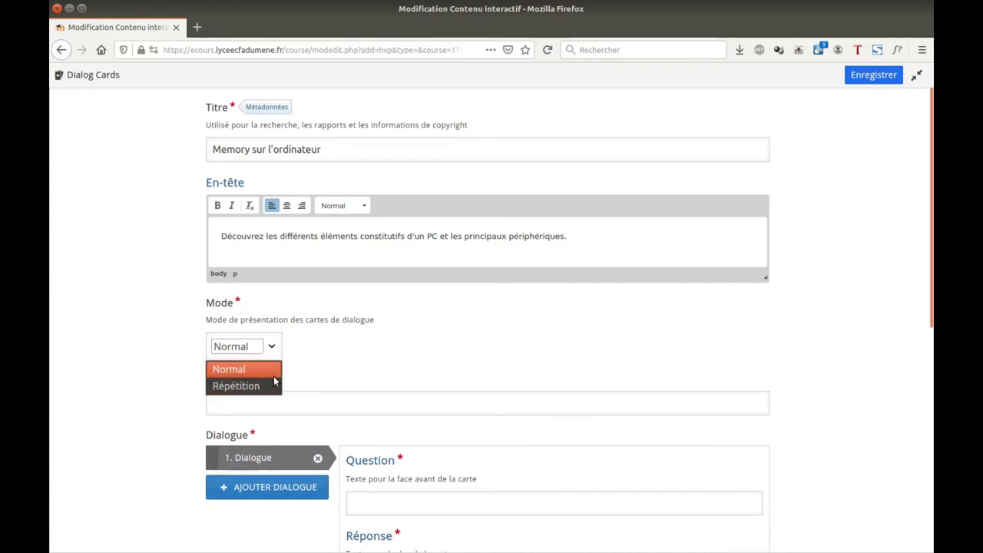
left_click(299, 402)
left_click(284, 398)
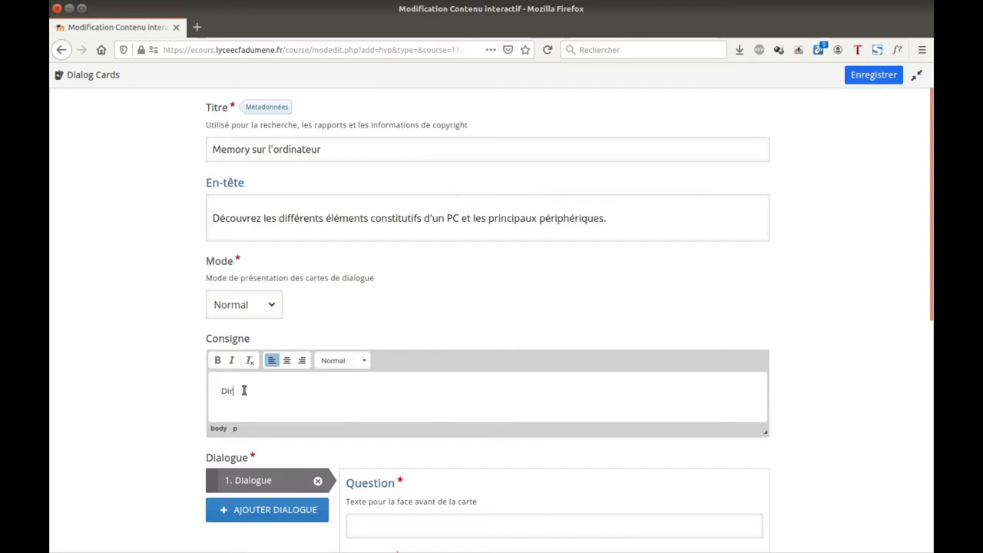
type("Dire à les d")
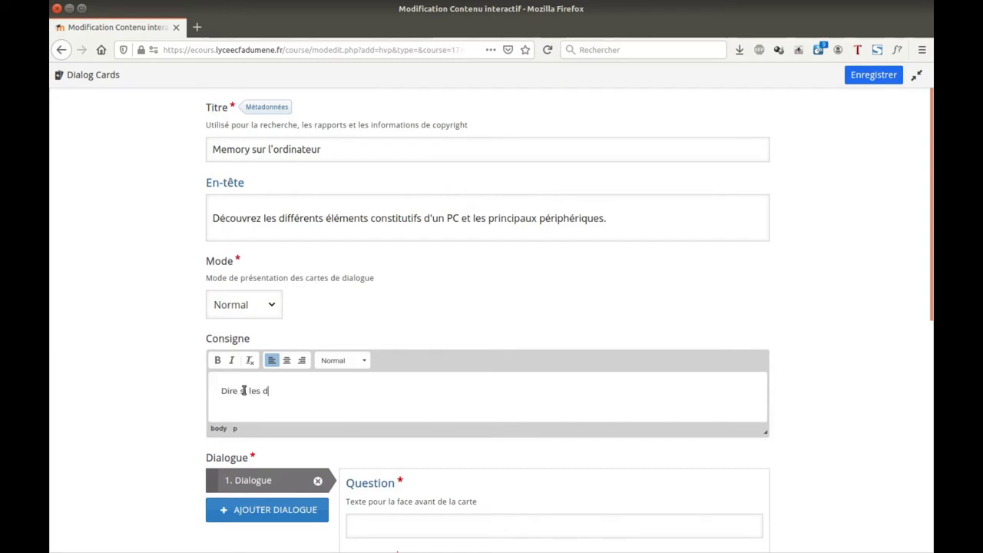
type("ifférents éléments sont des ")
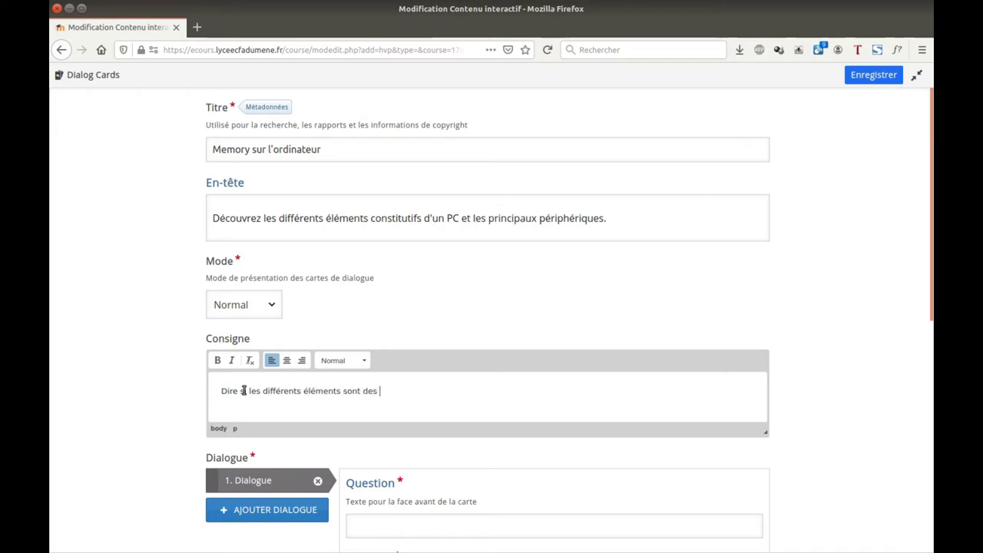
type("périphériques ou des composants de l'or")
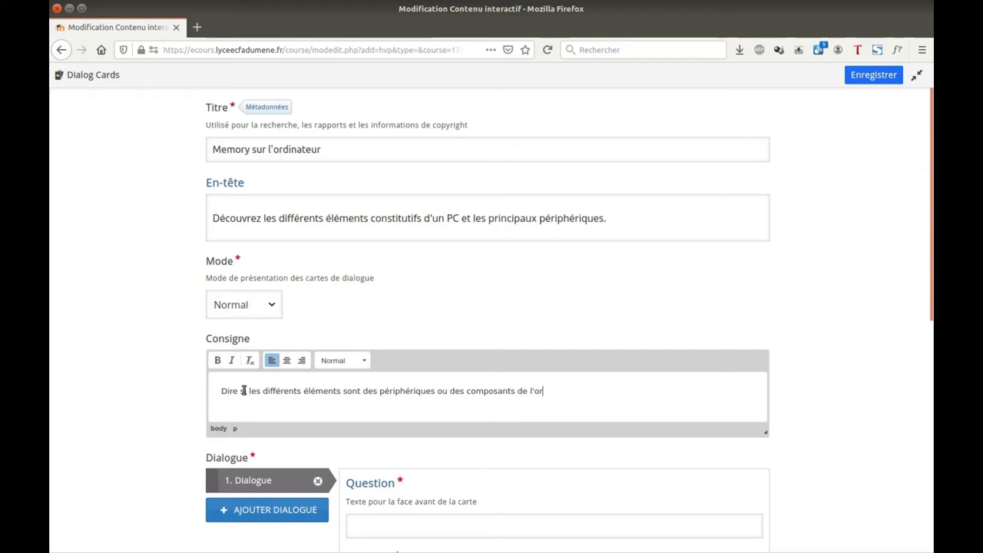
type("dinateur.")
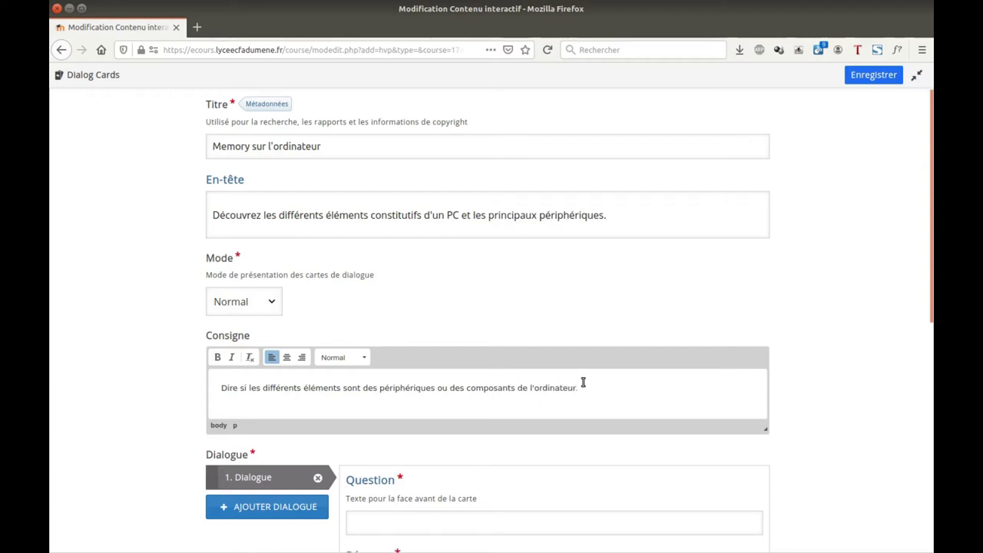
Add the image souris.jpg from the memory folder to the first dialogue card.
scroll(582, 388, "down", 5)
scroll(559, 373, "down", 2)
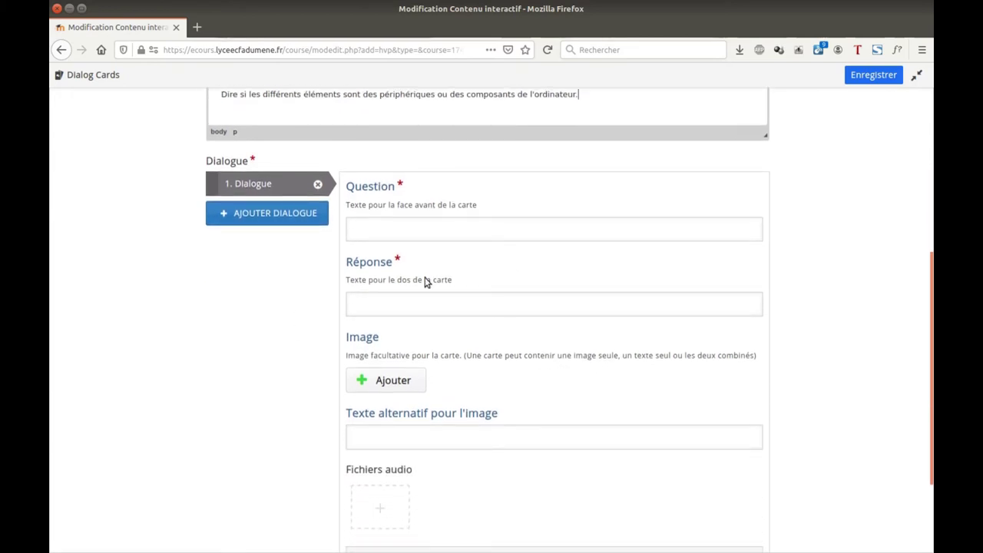
left_click(407, 384)
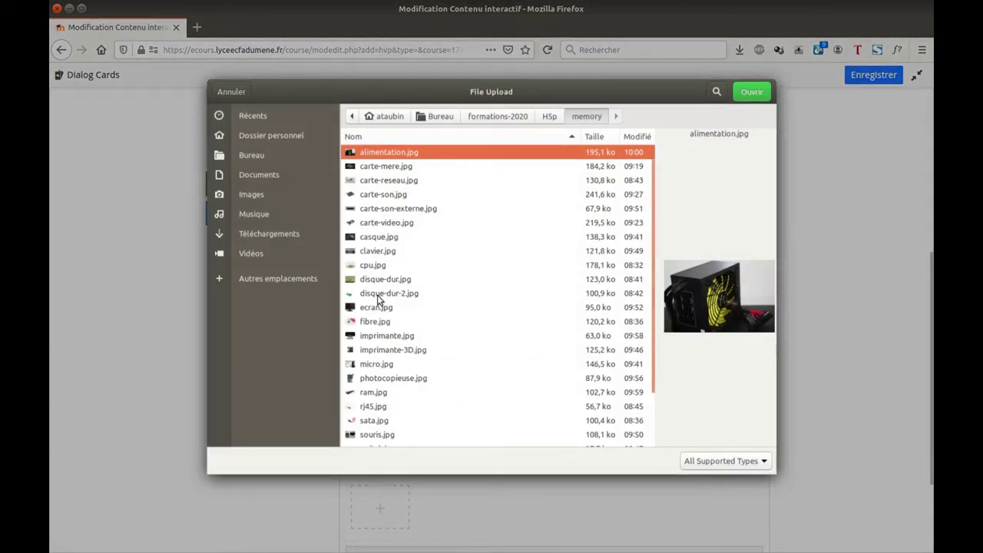
left_click(386, 435)
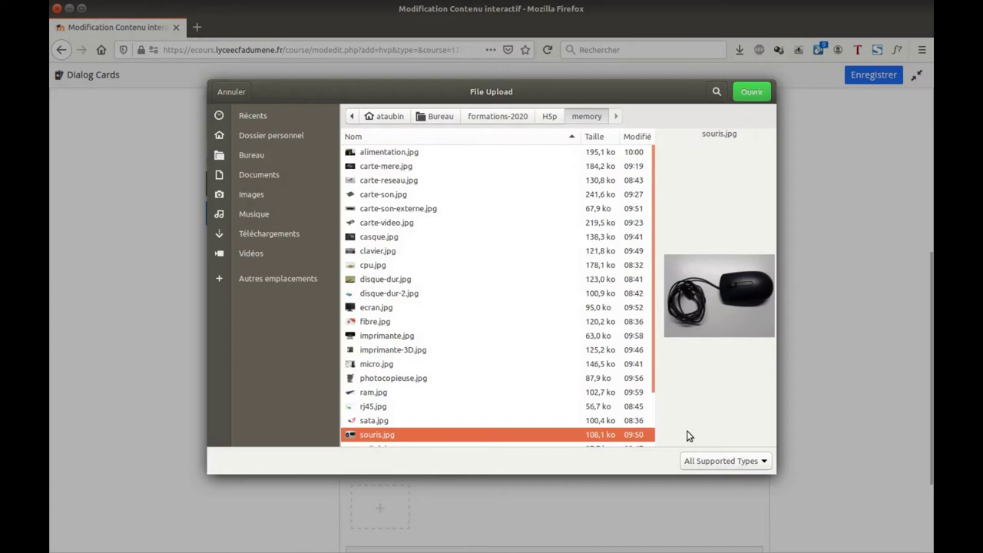
left_click(751, 91)
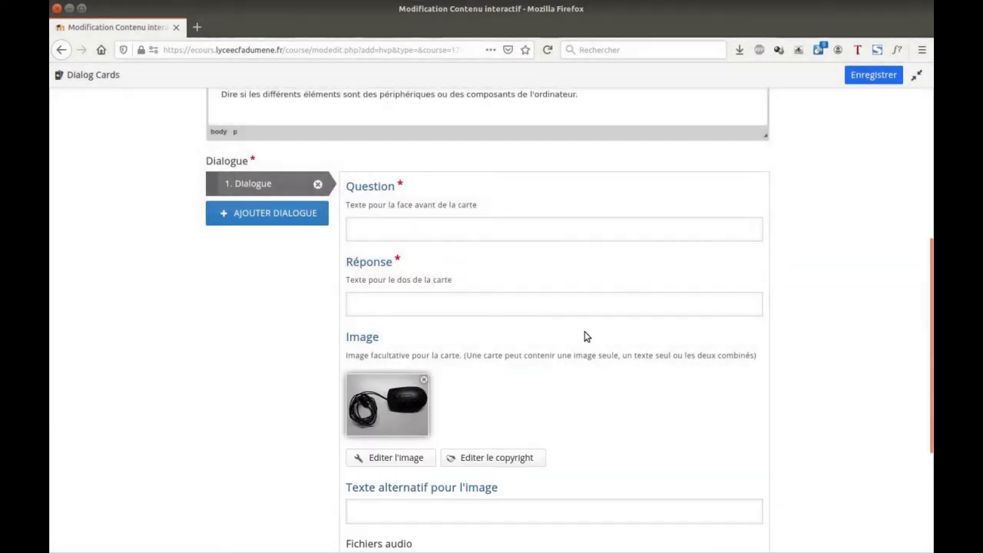
Fill in the first card with the question "La souris..." and the answer "... est un périphérique d'entrée de l'ordinateur.".
left_click(401, 229)
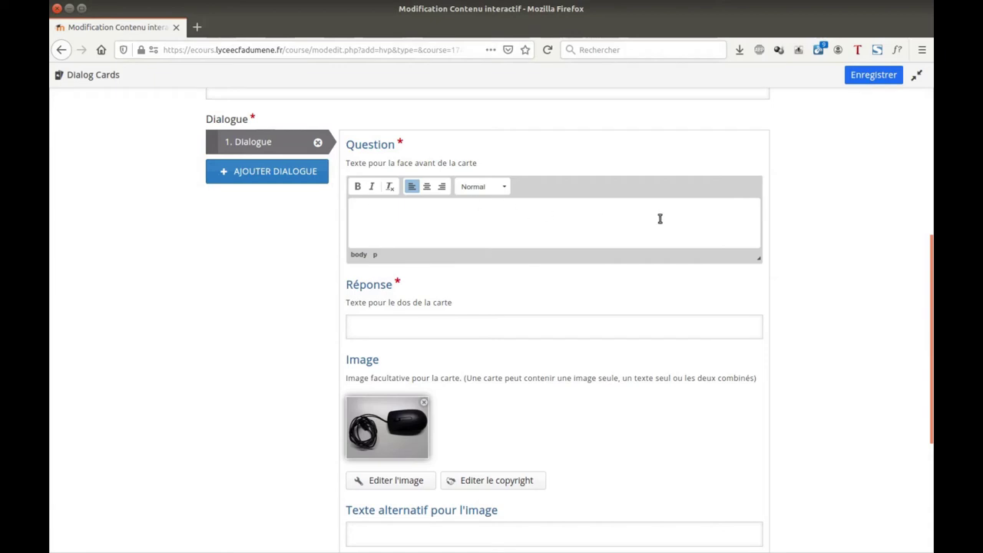
type("La souris...")
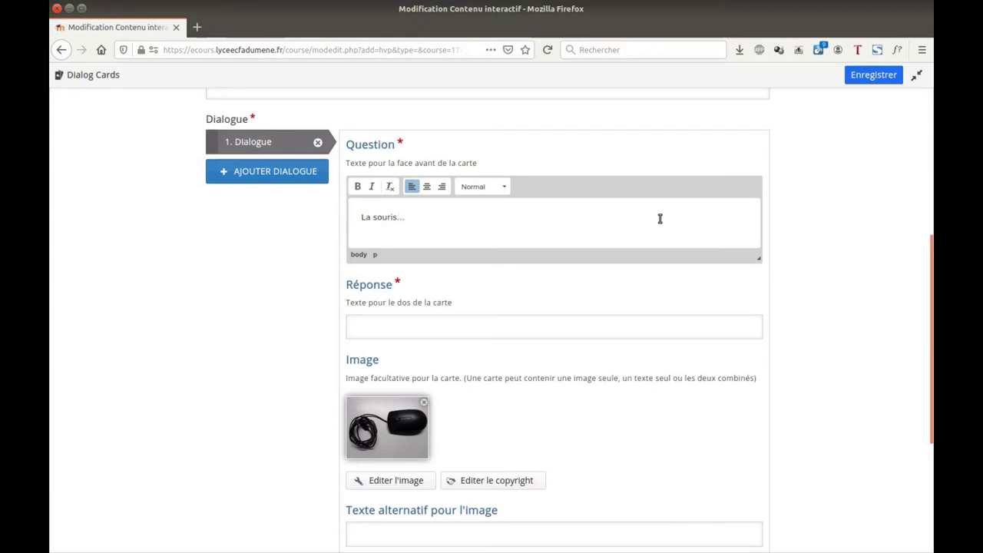
left_click(482, 332)
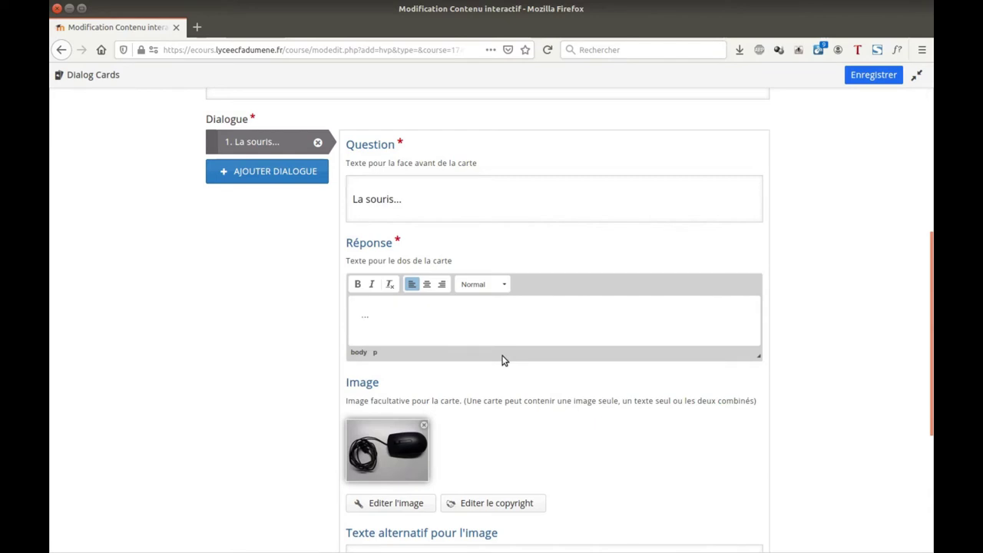
type("... est un péro")
type("phérique d'entrée")
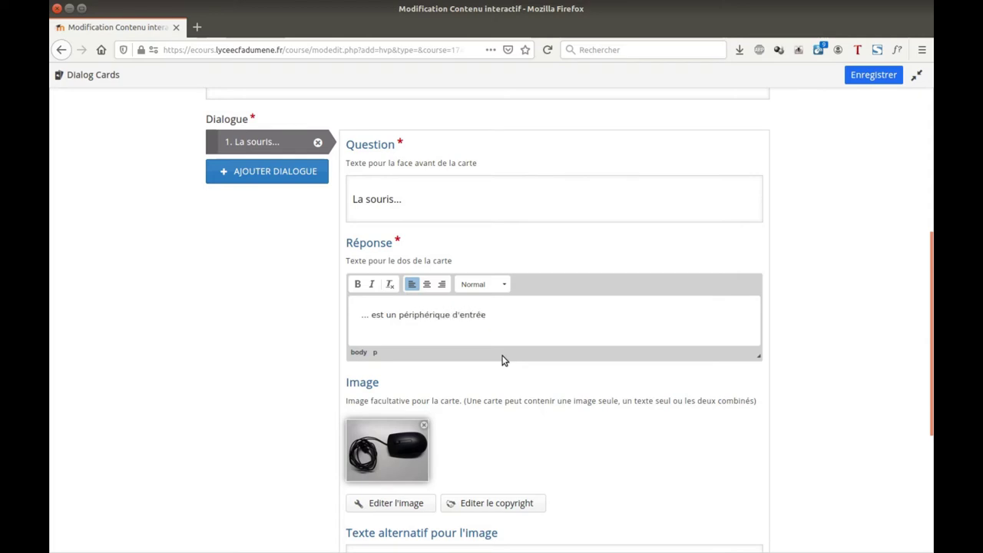
type(" de l'ordinateur")
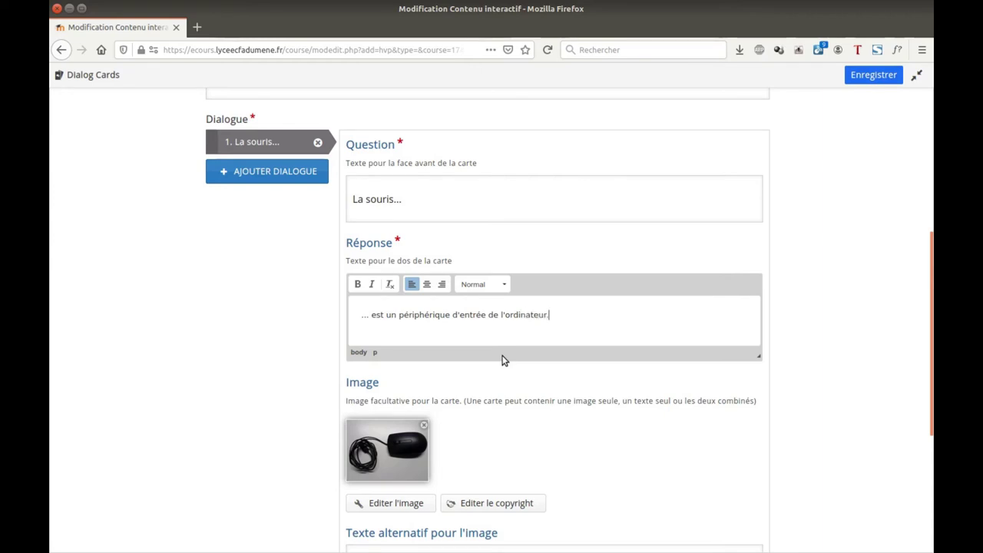
type(".")
scroll(507, 308, "down", 3)
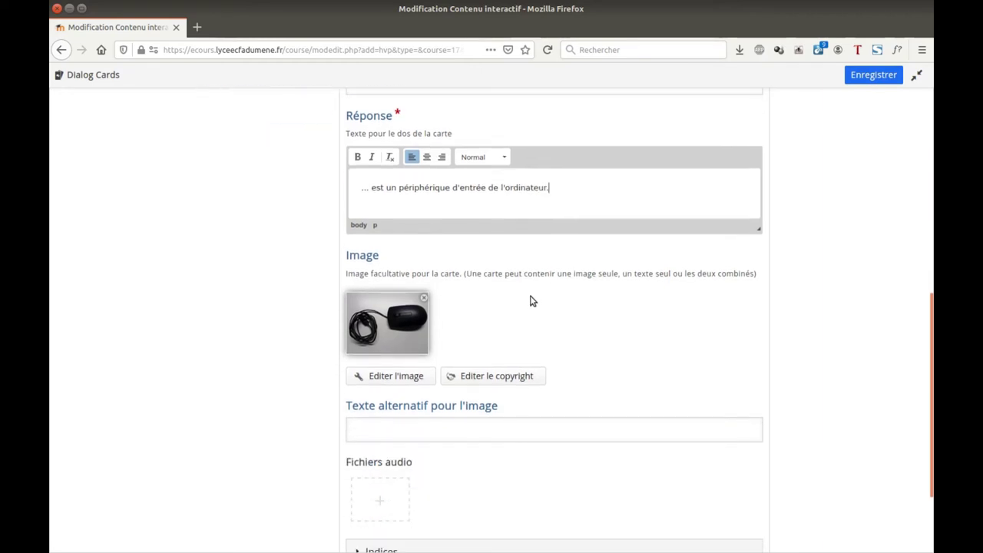
scroll(538, 280, "down", 3)
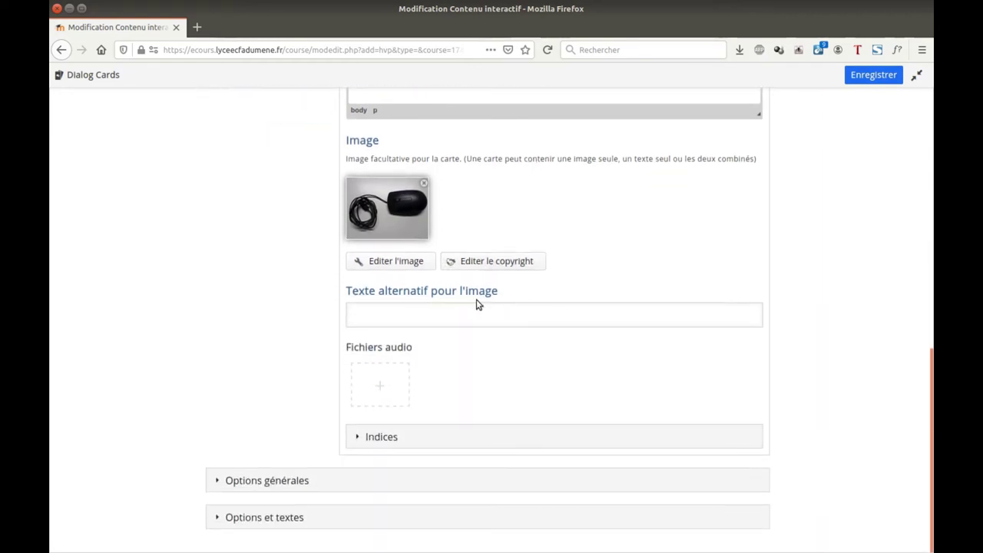
Enter the alternative text "La souris" for the first card's image and check the audio source options without adding a file.
left_click(423, 313)
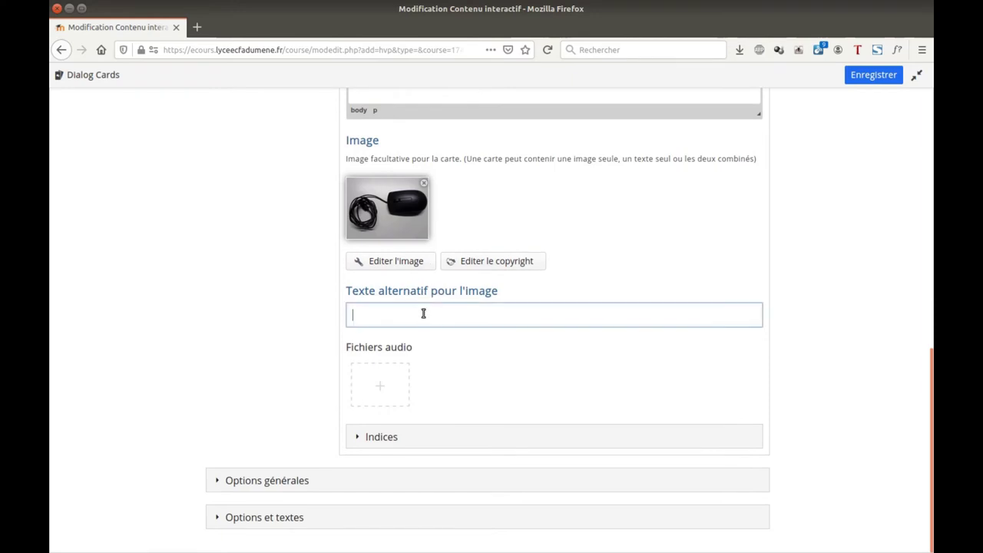
type("La souris")
left_click(385, 381)
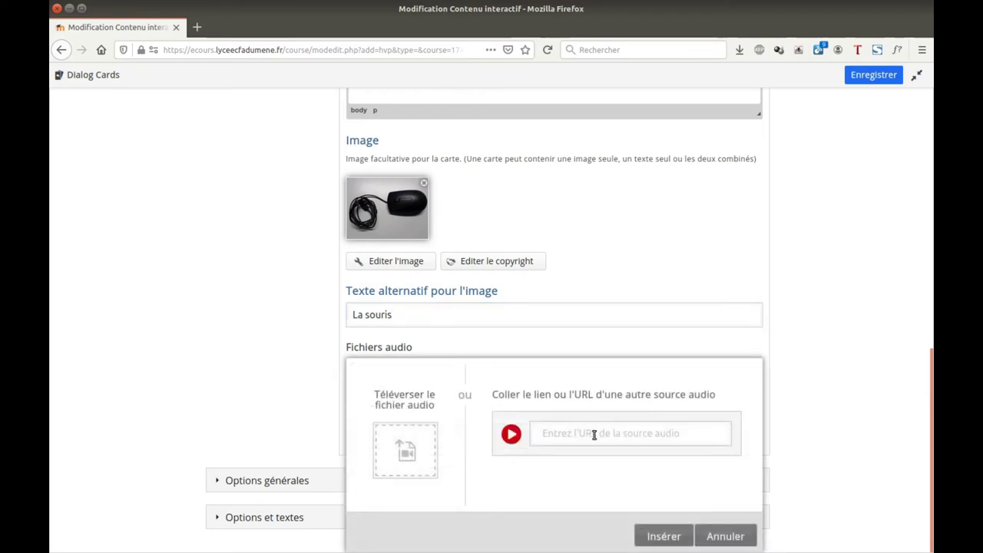
left_click(725, 535)
Add the front-side hint "C'est un dispositif de pointage." to the first card, leaving the back-side hint empty.
left_click(358, 436)
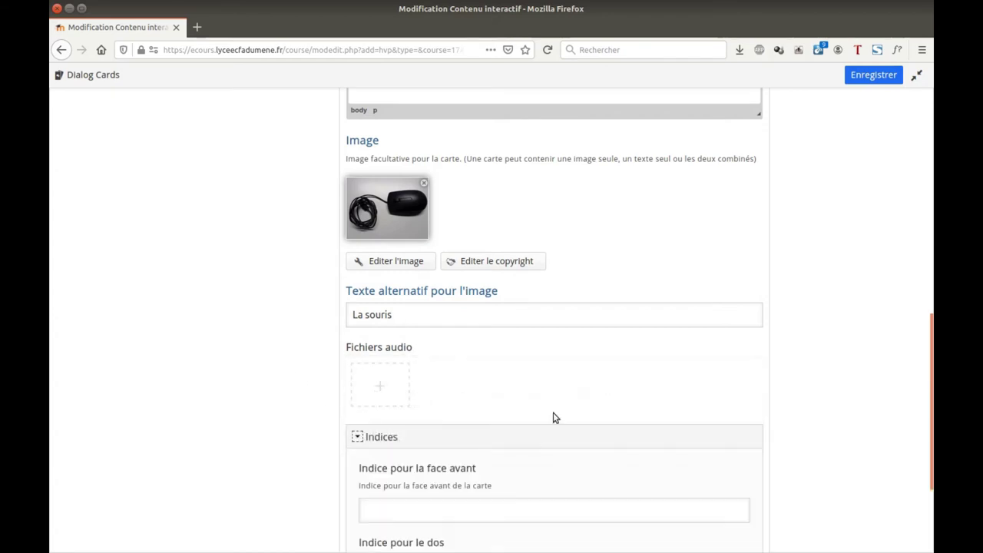
scroll(555, 417, "down", 3)
left_click(401, 362)
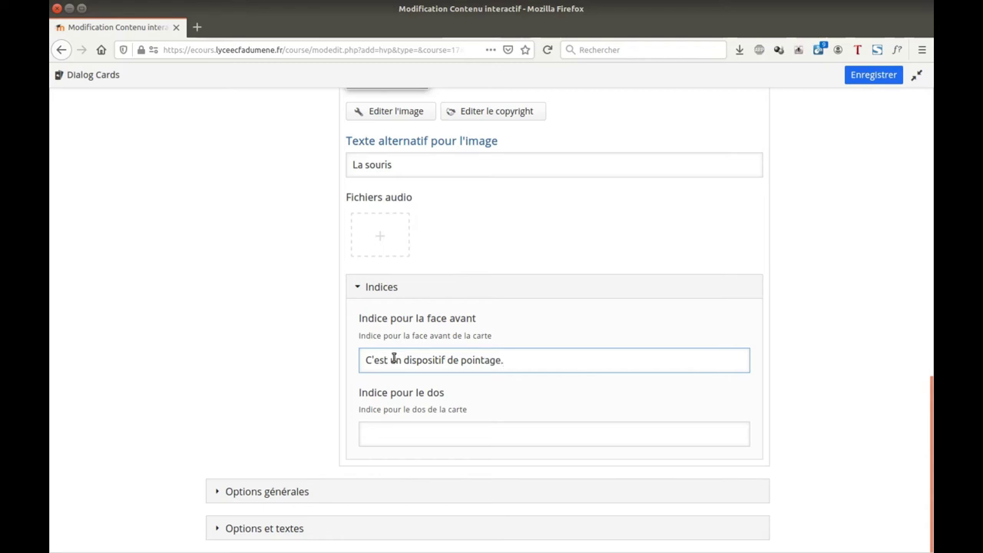
scroll(325, 401, "up", 10)
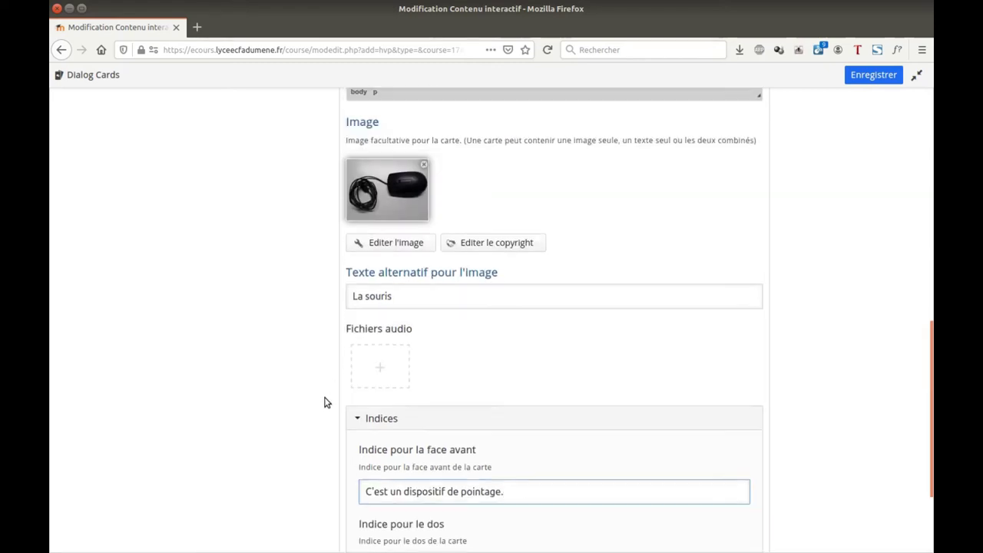
scroll(334, 381, "down", 10)
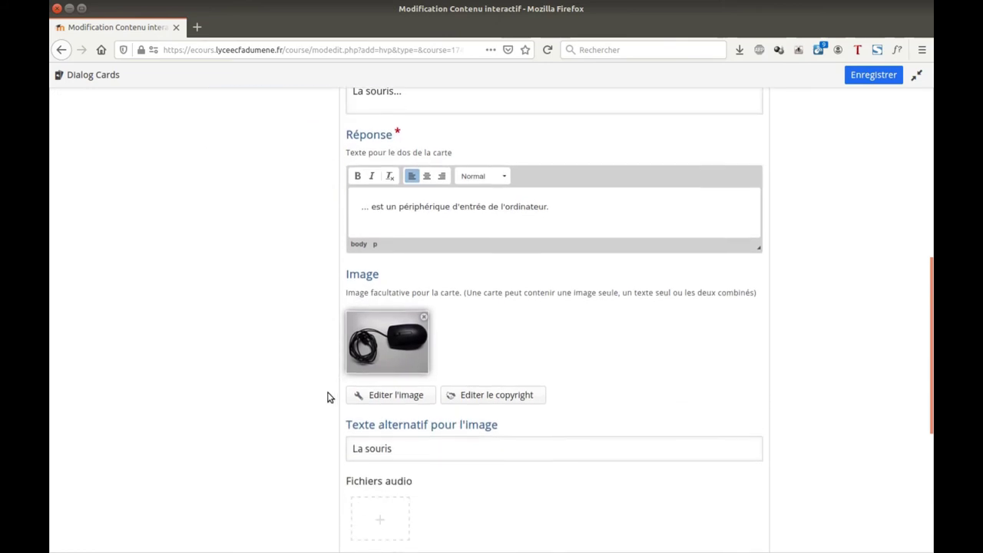
Enable scaling the text to the card size and shuffling the cards in the general options.
left_click(242, 492)
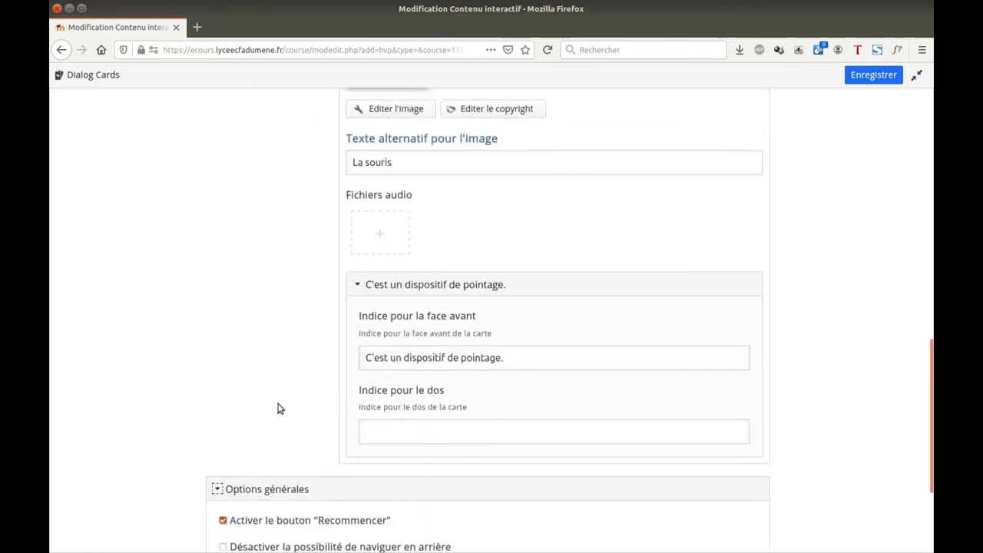
scroll(277, 406, "down", 3)
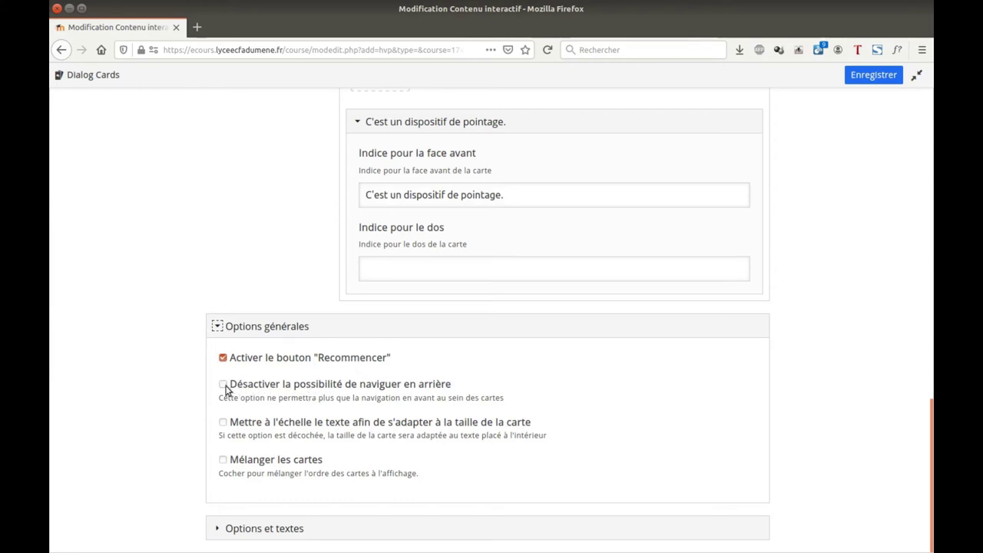
left_click(223, 423)
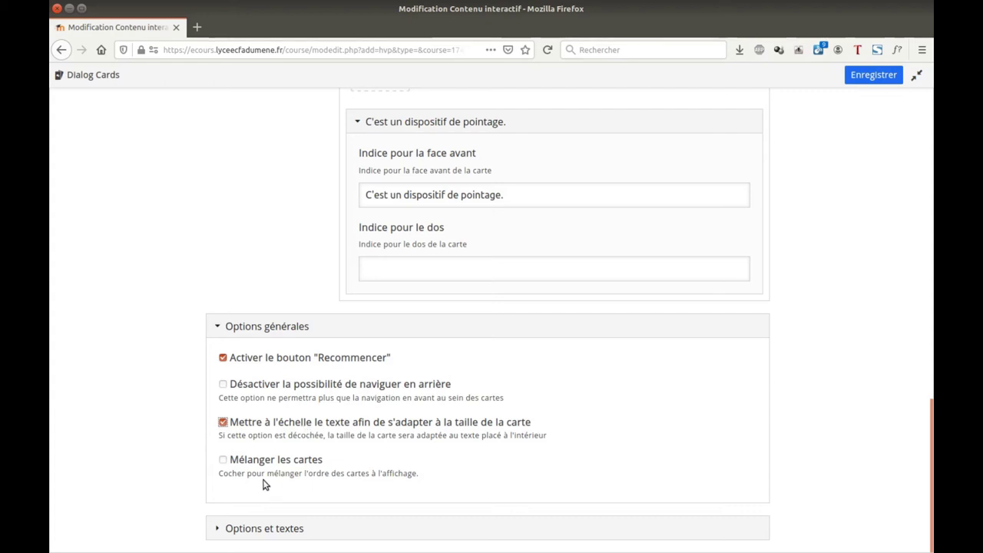
left_click(223, 461)
Review the activity's language setting and the Dialog Cards button texts.
left_click(217, 529)
scroll(534, 440, "down", 3)
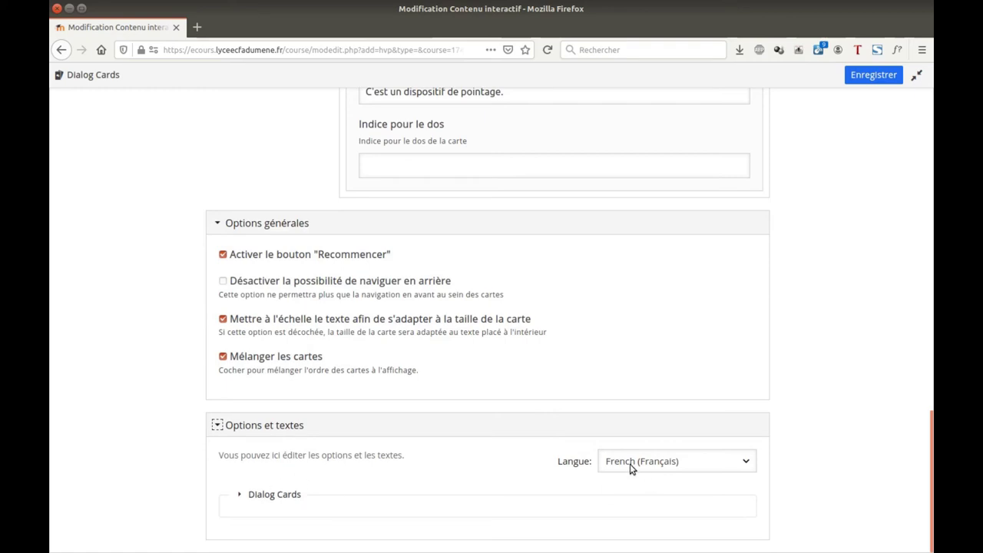
left_click(265, 490)
scroll(411, 468, "down", 5)
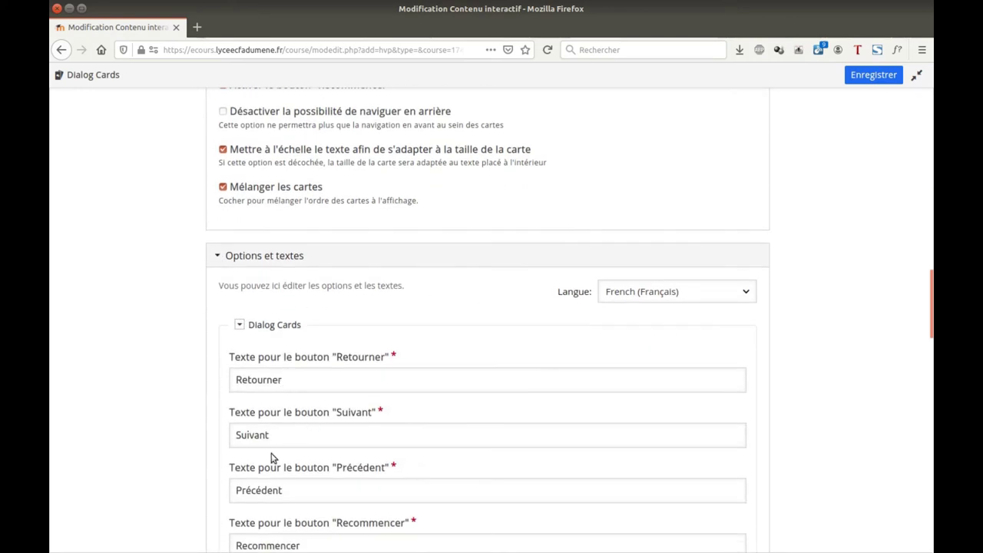
scroll(474, 433, "up", 1)
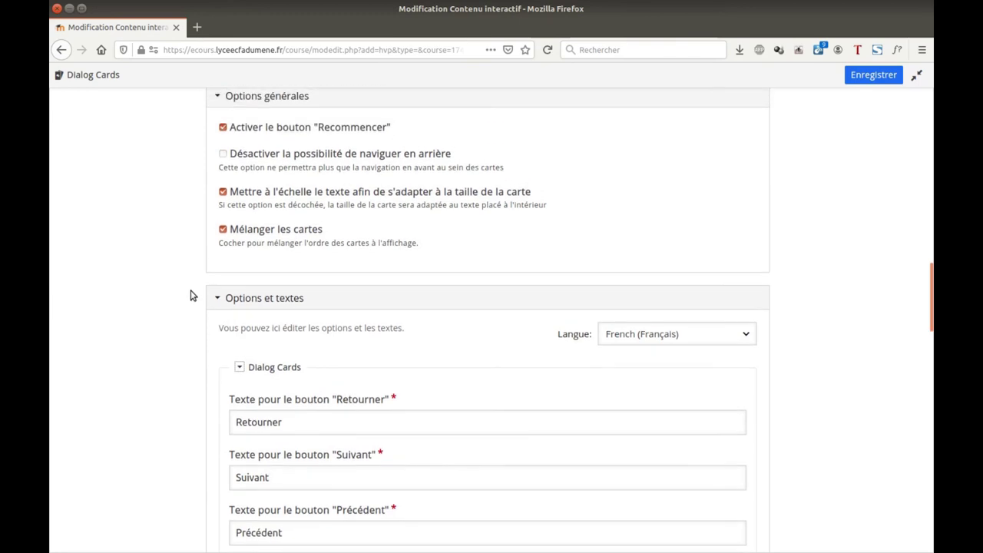
left_click(217, 298)
Save the Dialog Cards content, leave the full-screen editor, and save and display the activity.
scroll(730, 374, "up", 10)
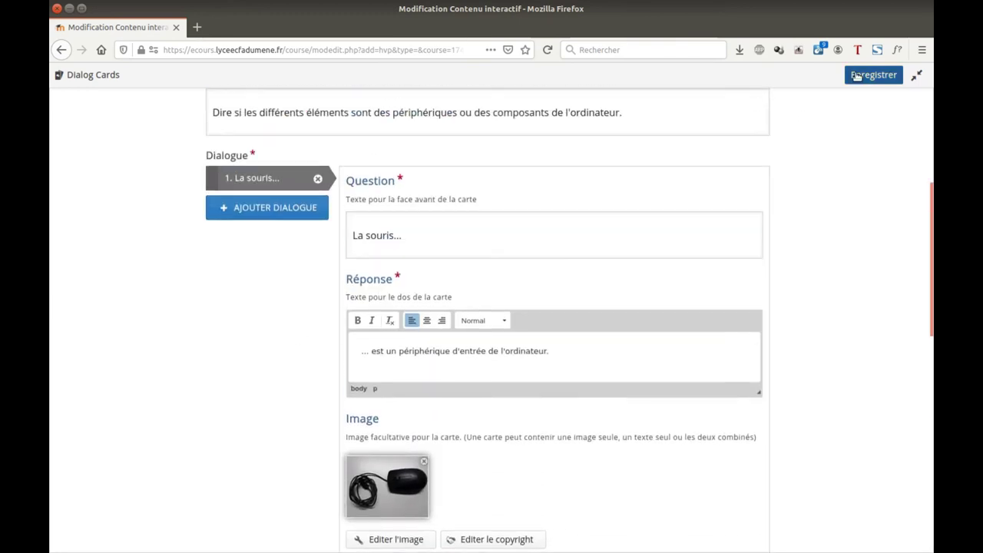
left_click(865, 77)
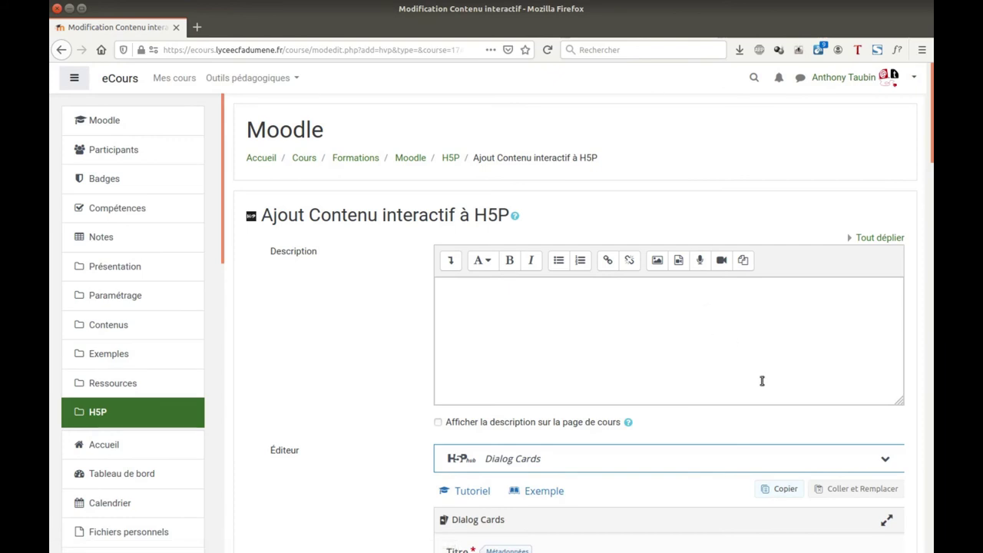
scroll(750, 399, "down", 2)
scroll(735, 418, "down", 10)
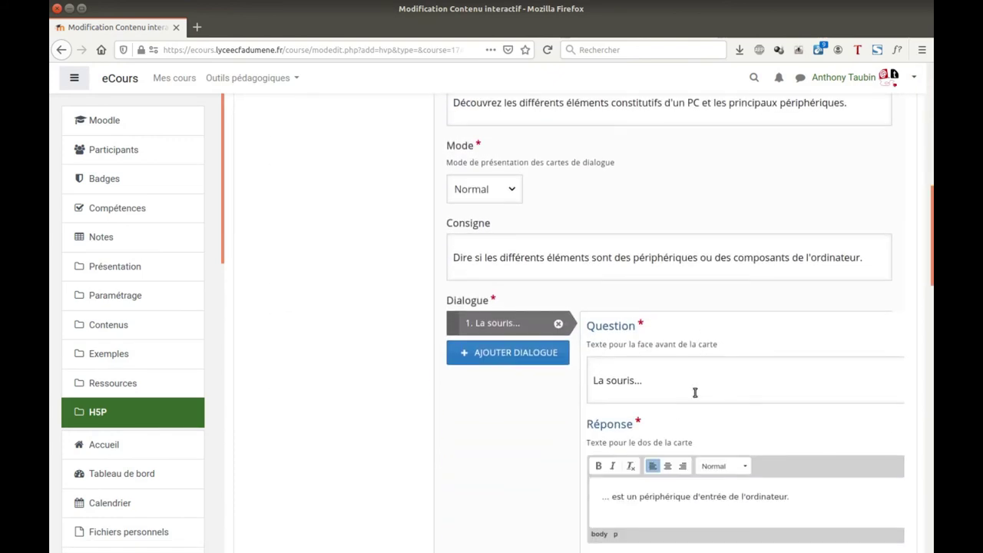
scroll(689, 395, "down", 10)
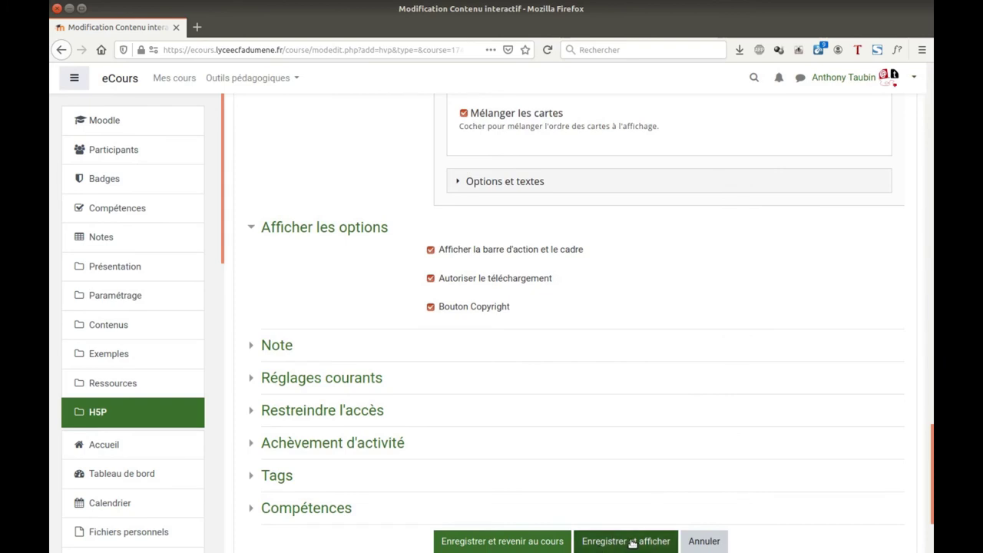
left_click(631, 541)
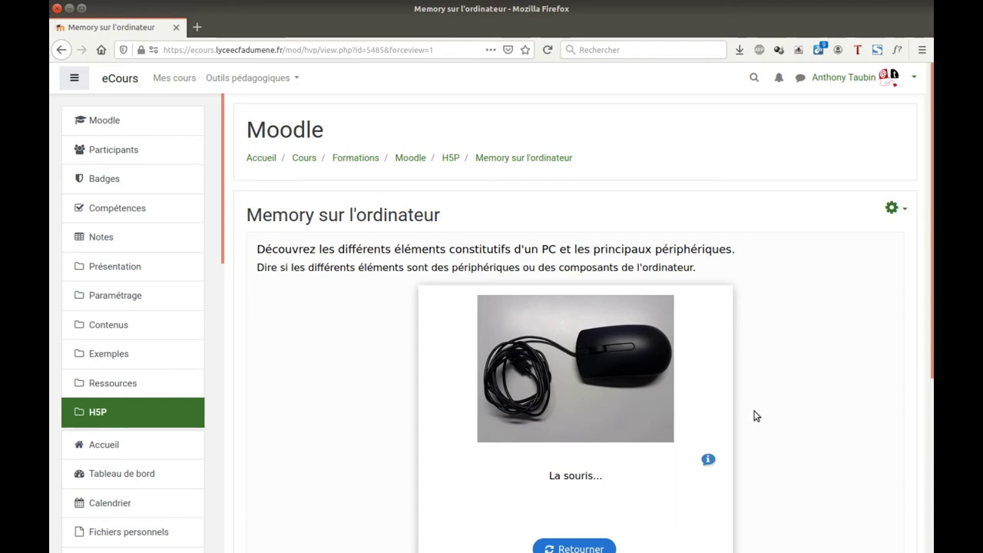
Test the mouse card by viewing its hint and flipping it to the answer side.
scroll(775, 415, "down", 3)
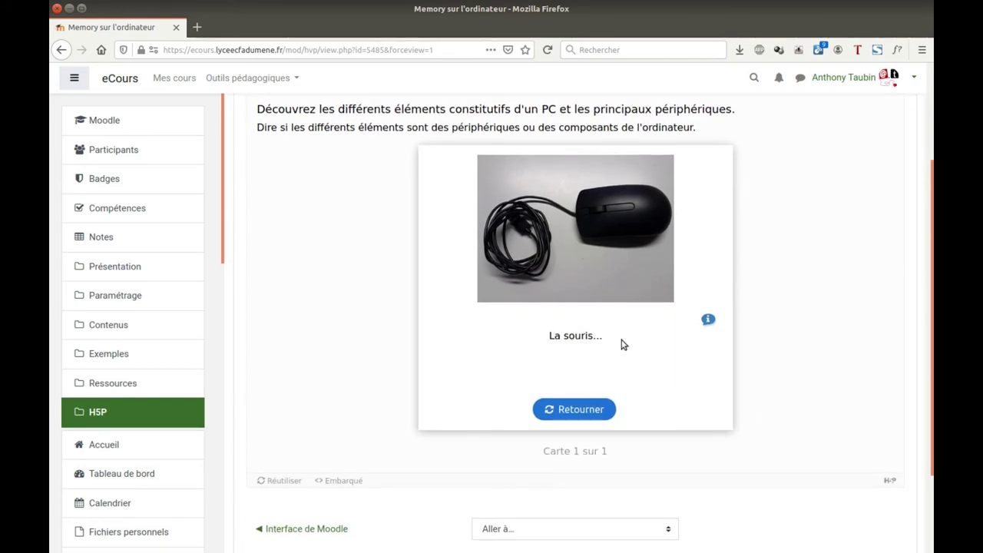
left_click(708, 320)
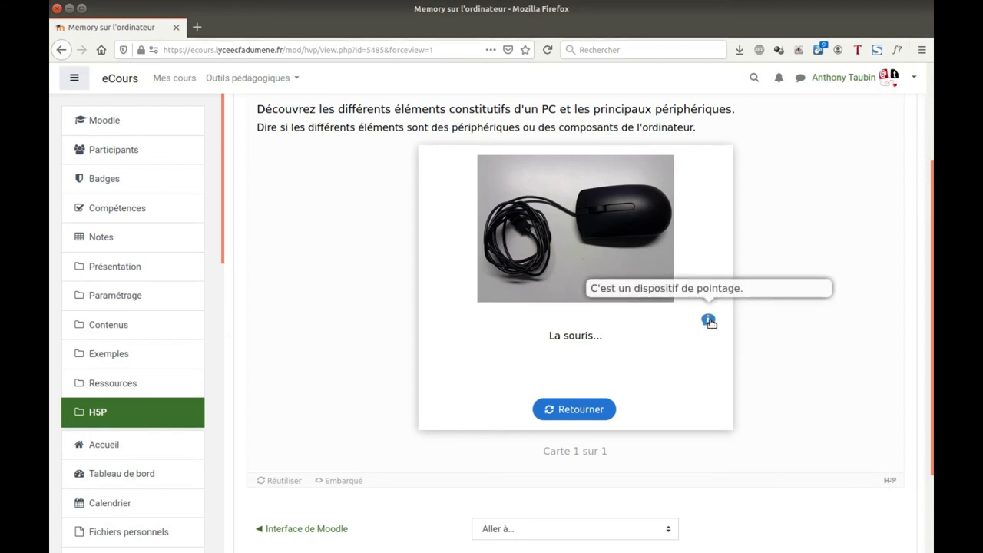
left_click(756, 346)
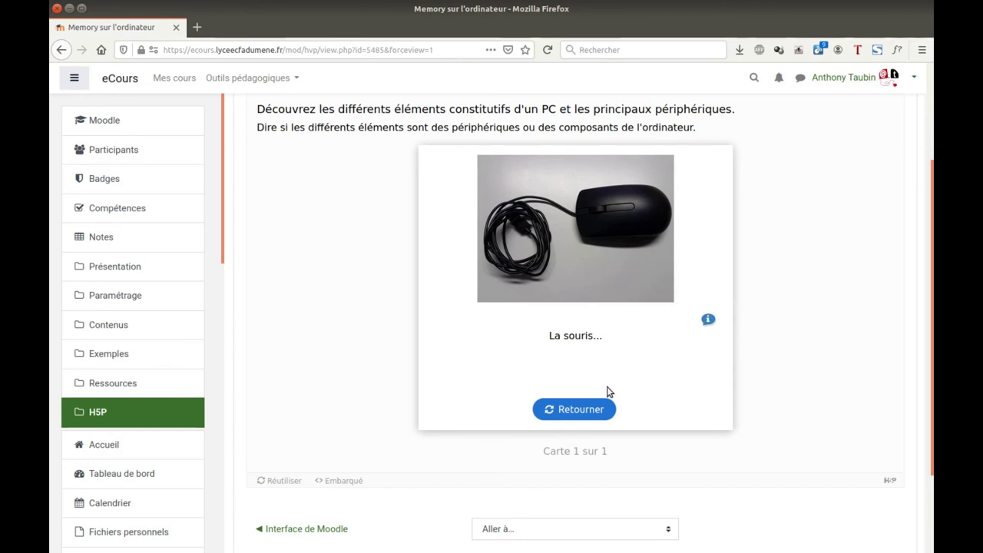
left_click(584, 408)
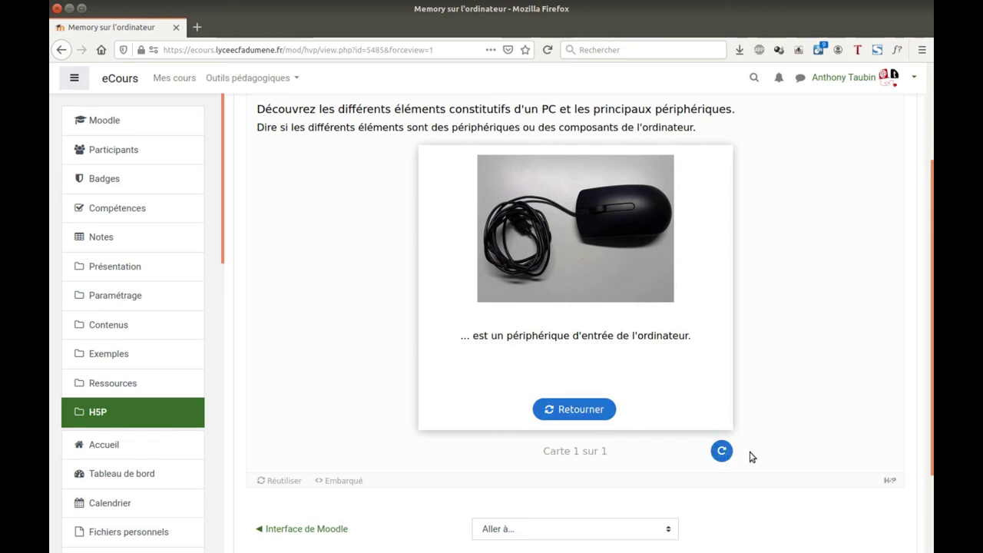
Reopen the activity's settings for editing and hide the course navigation sidebar.
scroll(775, 351, "up", 4)
left_click(902, 210)
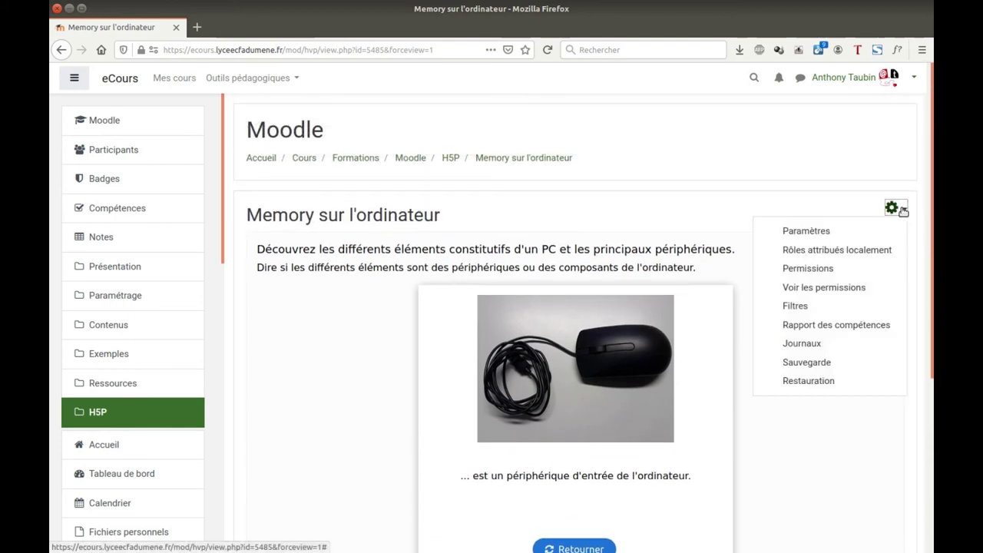
left_click(805, 231)
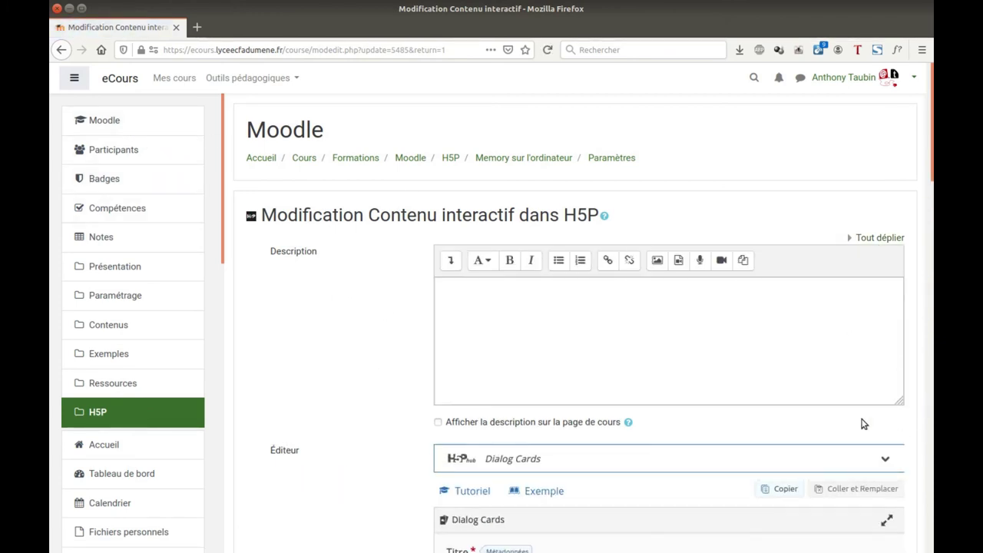
left_click(74, 78)
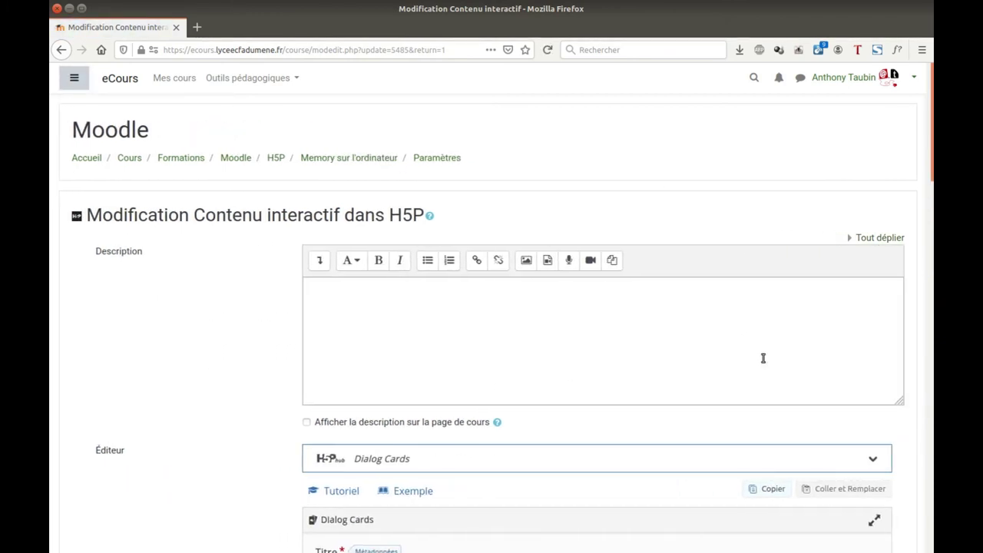
Add a second, empty dialogue card after the "La souris..." card.
scroll(784, 361, "down", 2)
scroll(807, 368, "down", 10)
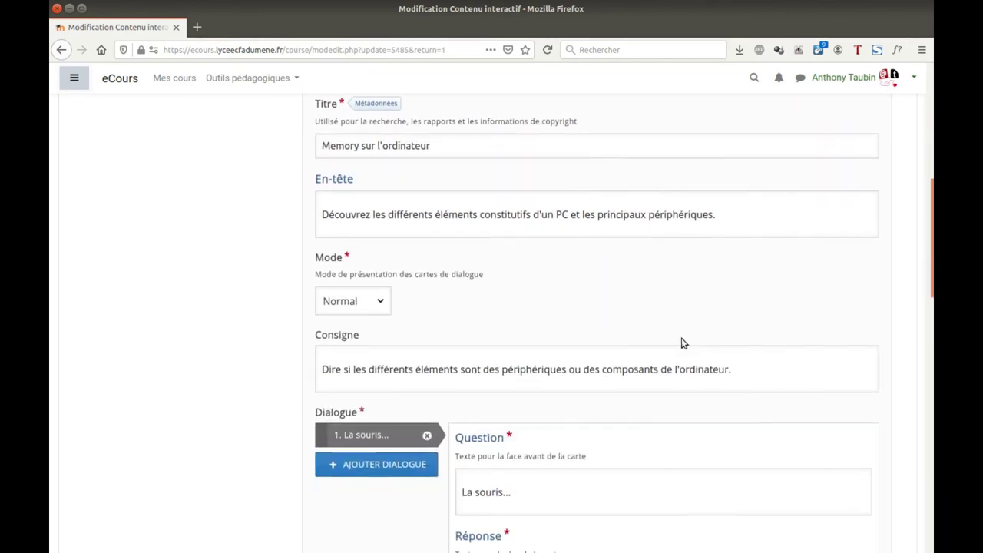
scroll(684, 344, "down", 3)
left_click(383, 249)
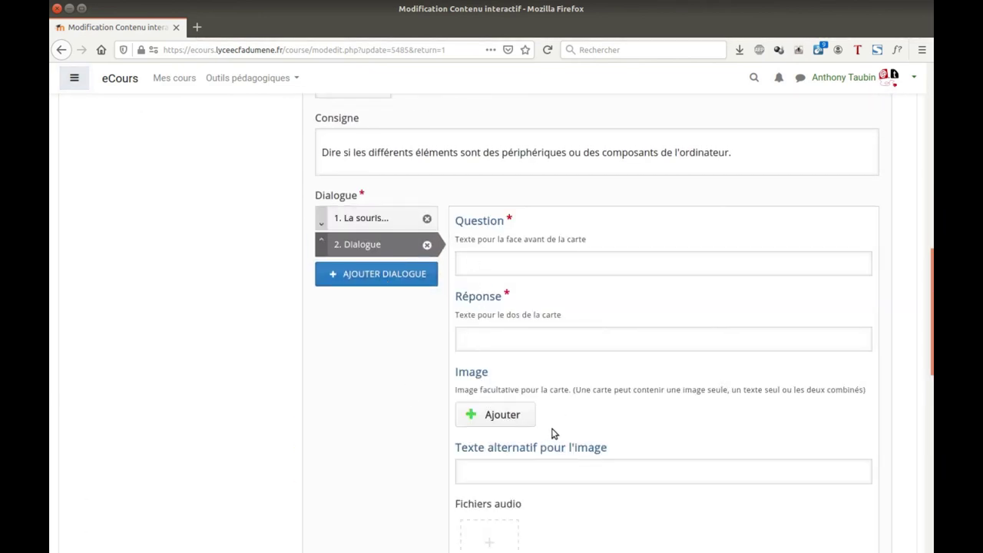
Expand the activity's Note section to examine its grade category, passing grade and maximum grade.
scroll(554, 434, "down", 8)
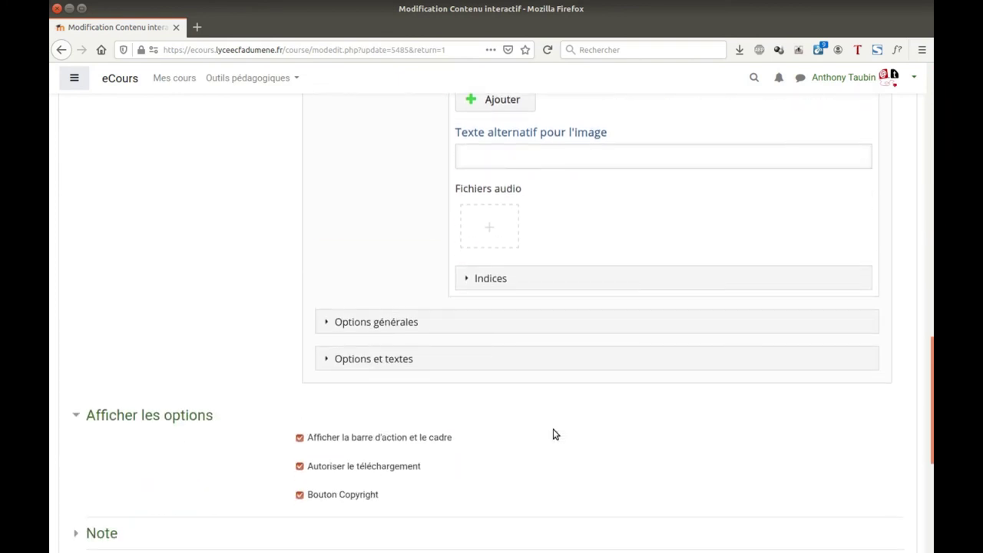
scroll(556, 435, "down", 4)
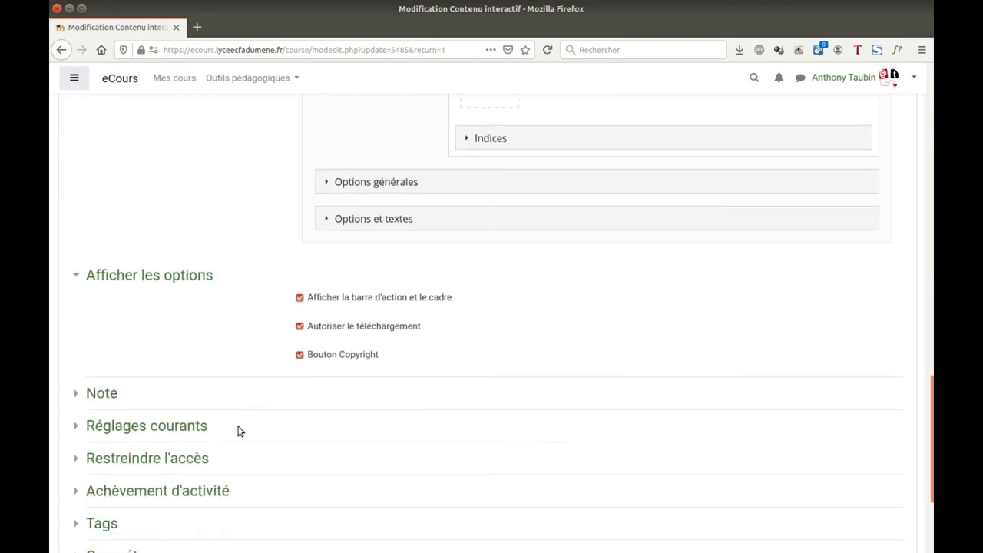
left_click(89, 395)
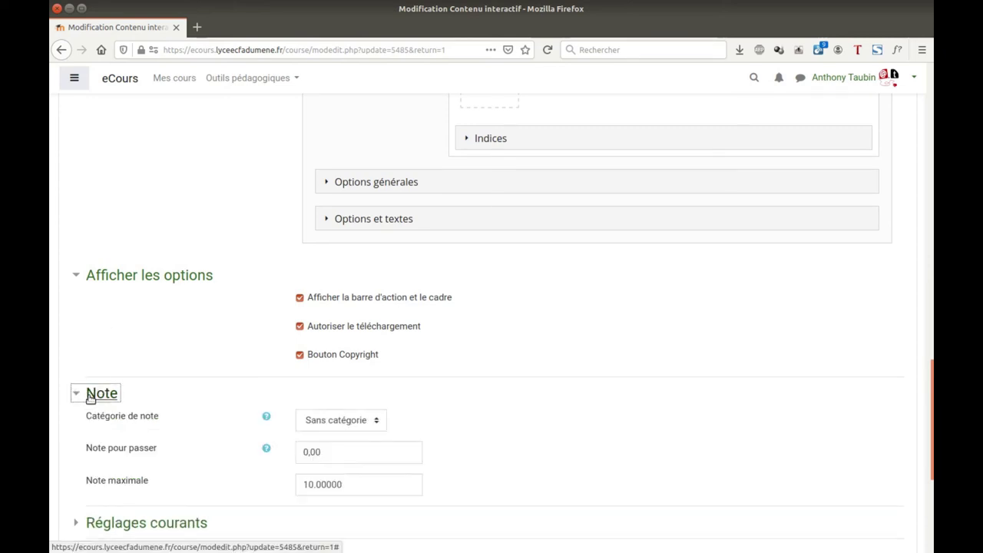